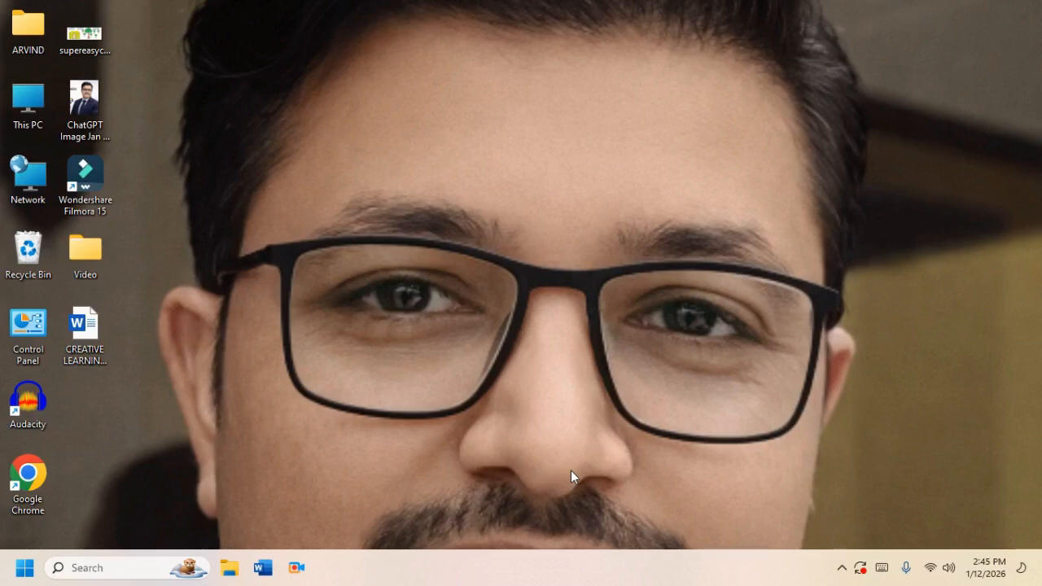
Open Word and create a new blank document
click(265, 574)
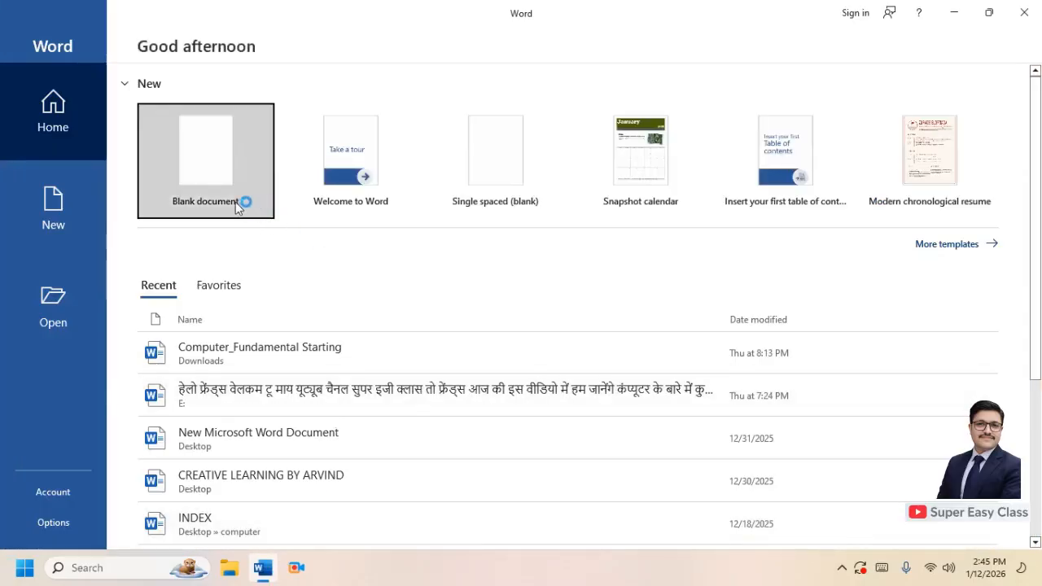
click(229, 204)
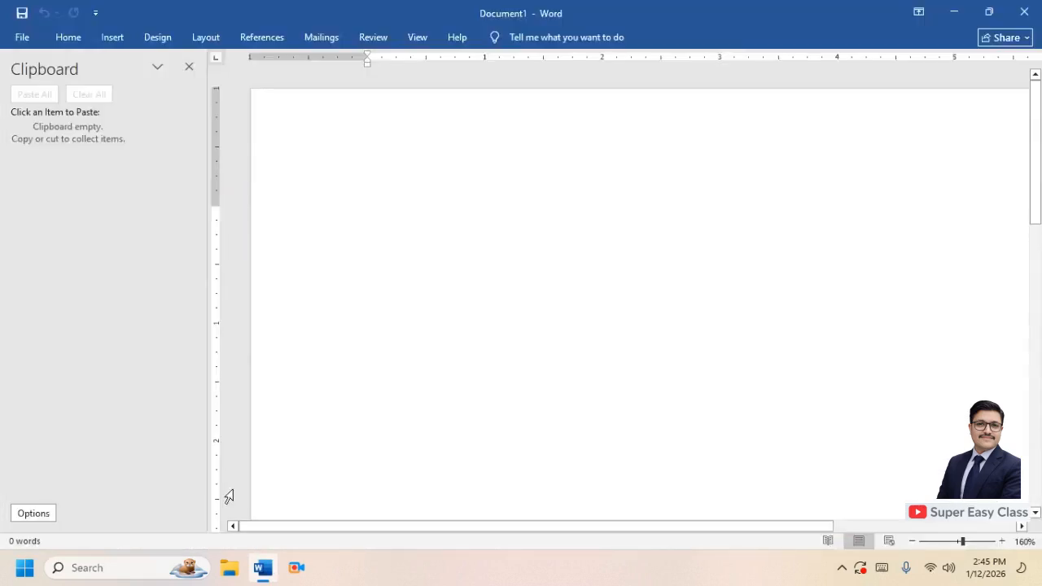
Close the Clipboard pane and set the ribbon to show tabs and commands
click(189, 67)
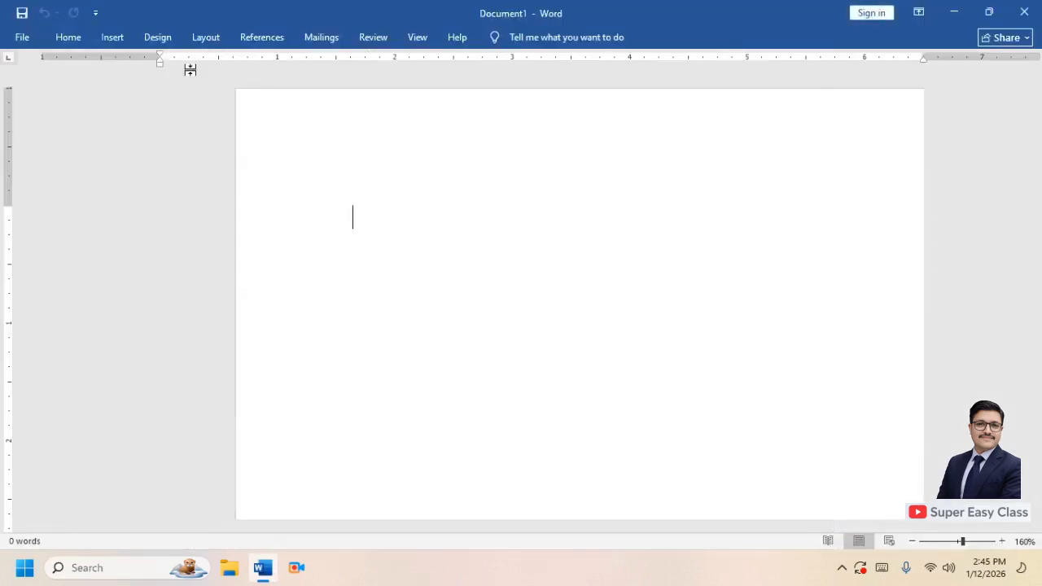
click(933, 13)
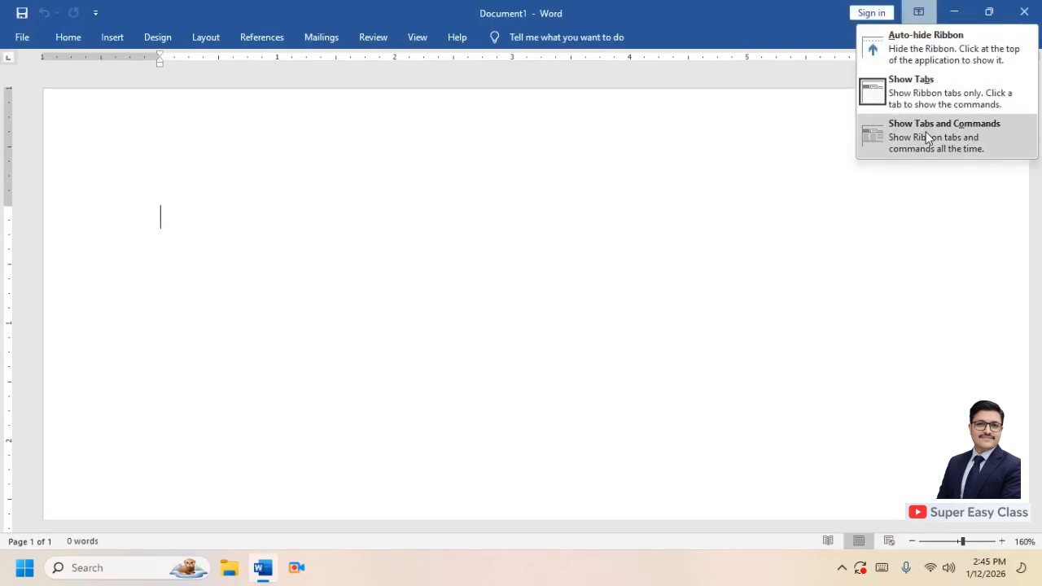
click(927, 133)
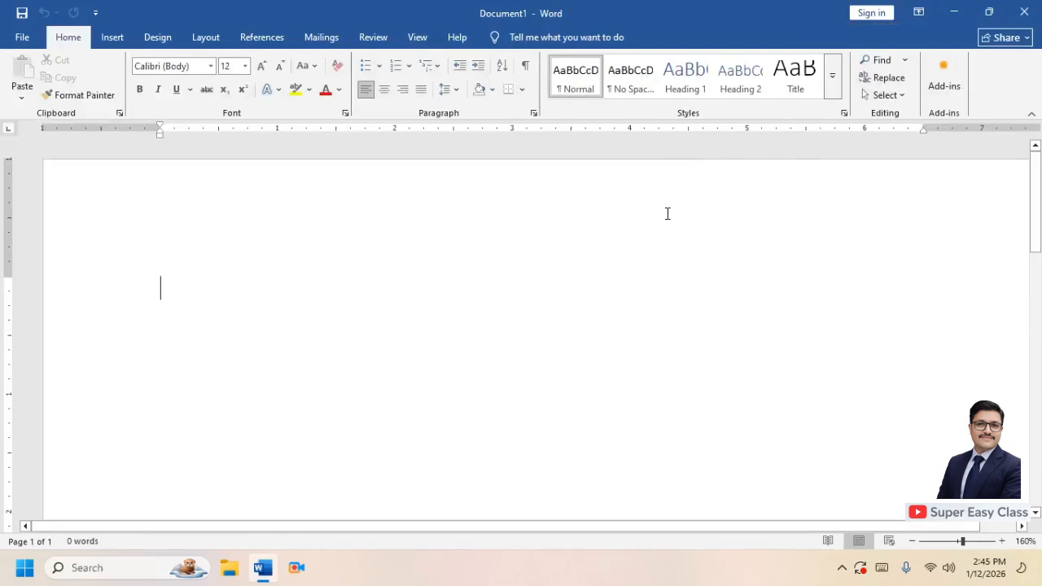
Generate sample paragraphs by entering =rand() in the document
text(=)
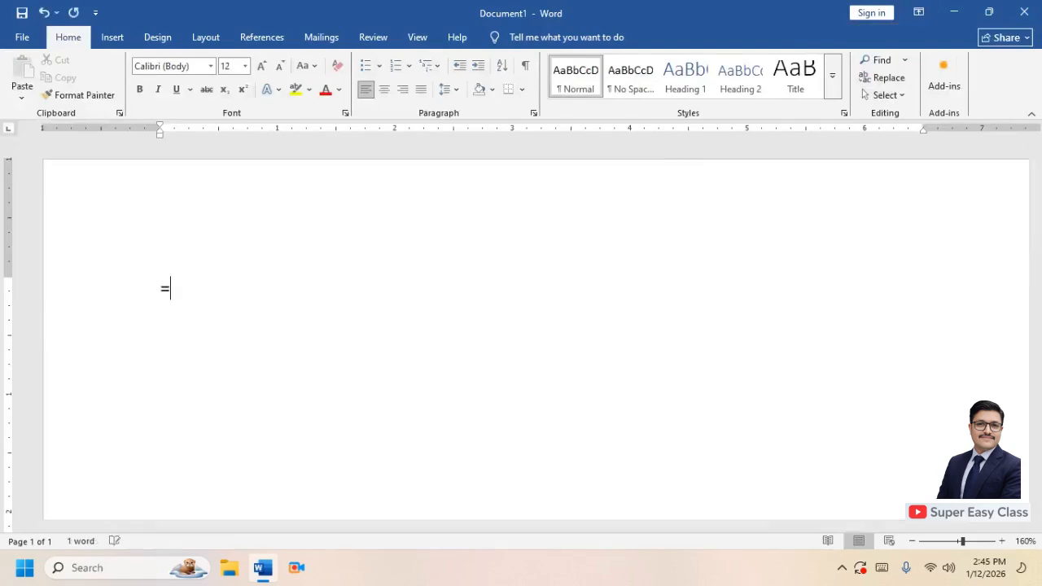
text(rand())
key(Return)
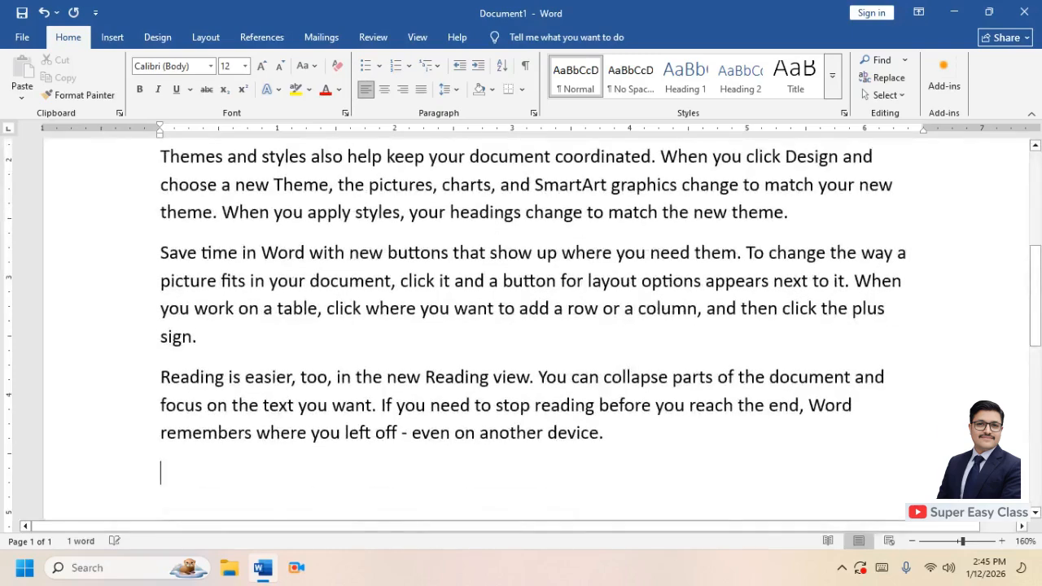
Select the first paragraph and apply the Arial Black font
drag(1038, 295, 1041, 194)
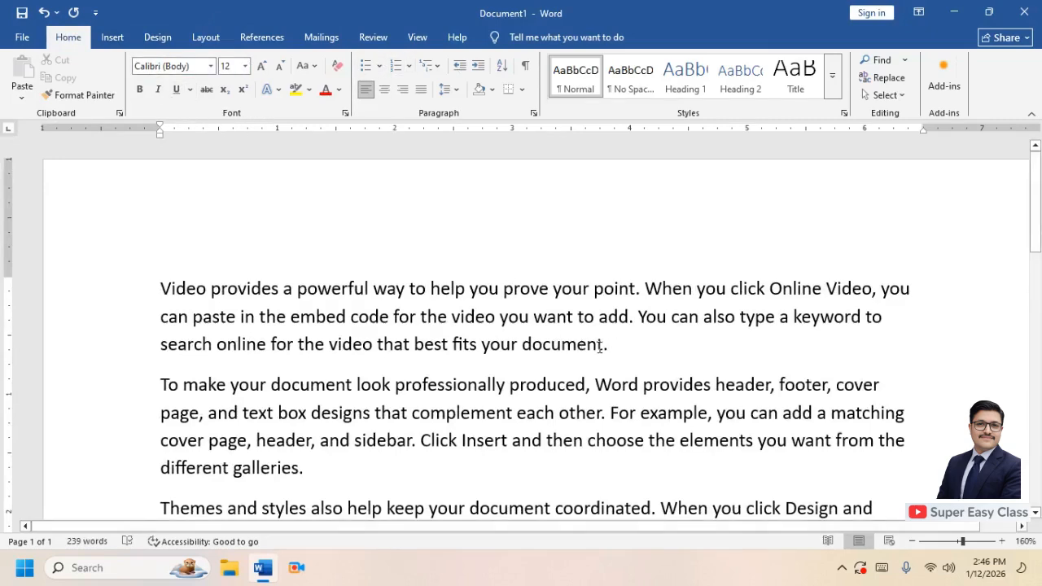
drag(600, 347, 163, 292)
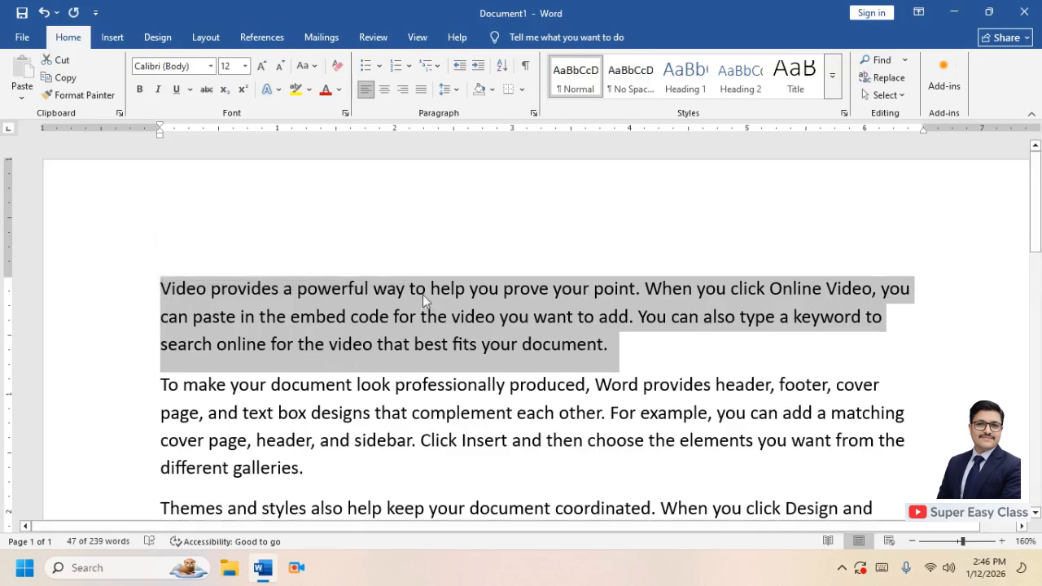
click(210, 66)
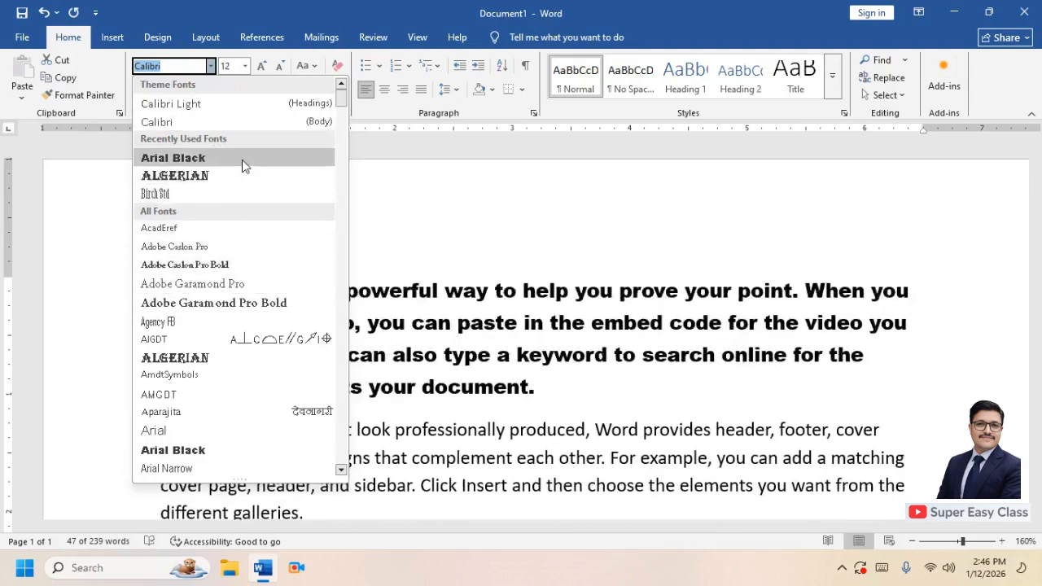
click(241, 160)
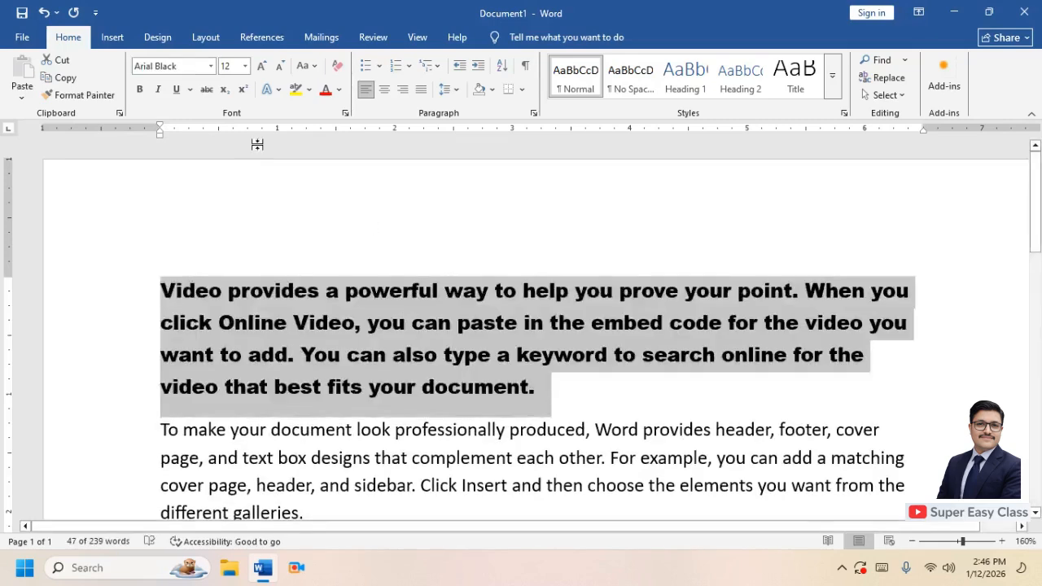
Change the first paragraph's font to Algerian
click(208, 68)
click(211, 69)
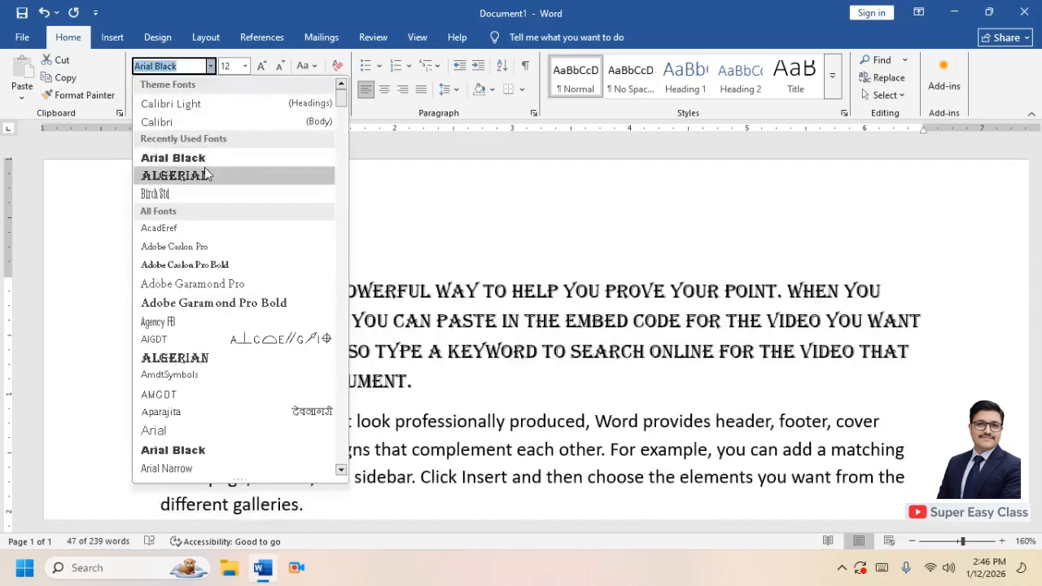
click(205, 174)
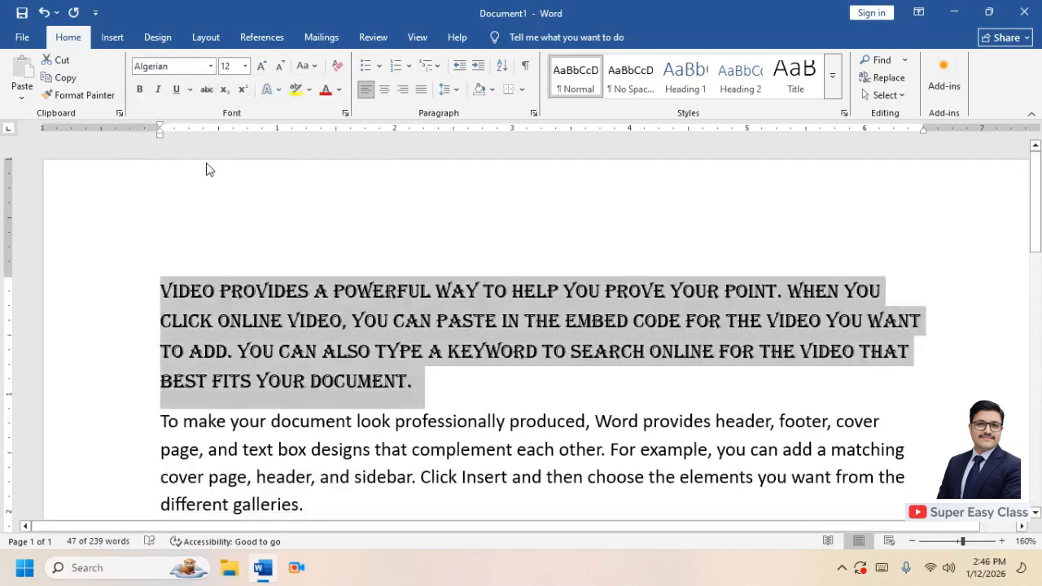
Adjust the first paragraph's font size, finally setting it to 21
click(261, 66)
click(262, 66)
click(262, 66)
click(261, 66)
click(261, 66)
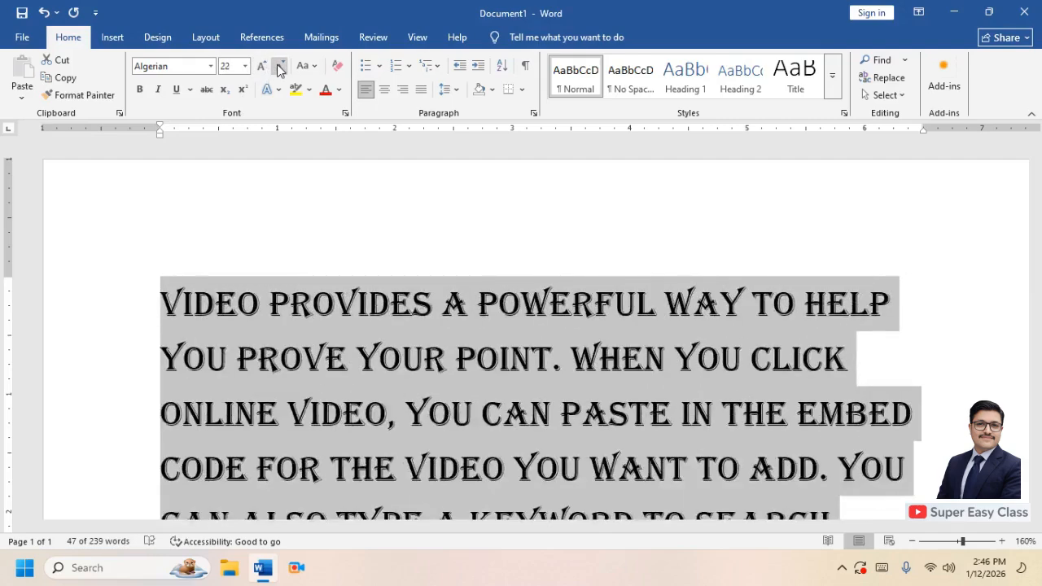
click(280, 66)
click(280, 66)
click(279, 66)
click(280, 66)
click(245, 66)
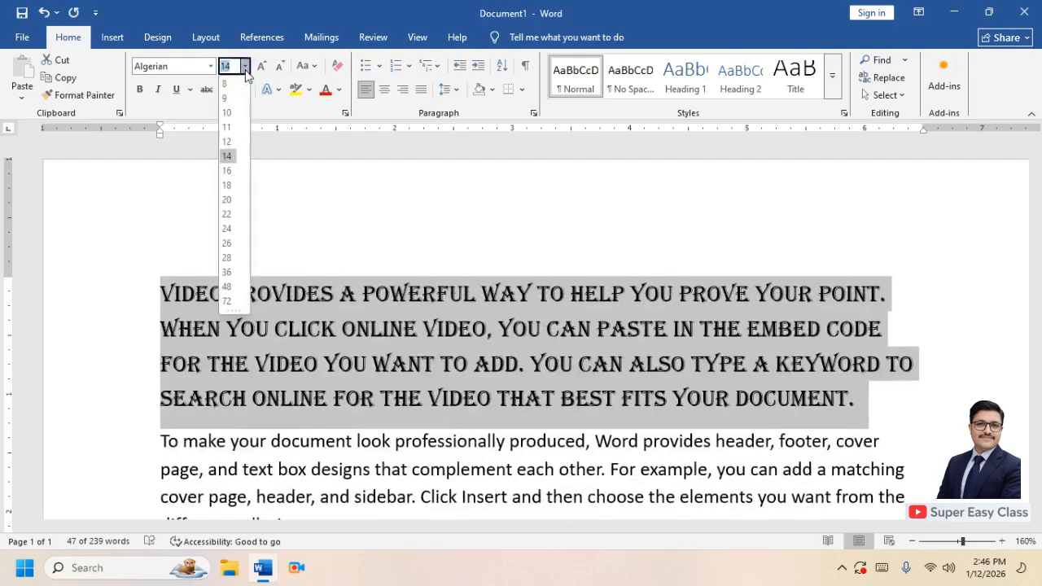
click(227, 200)
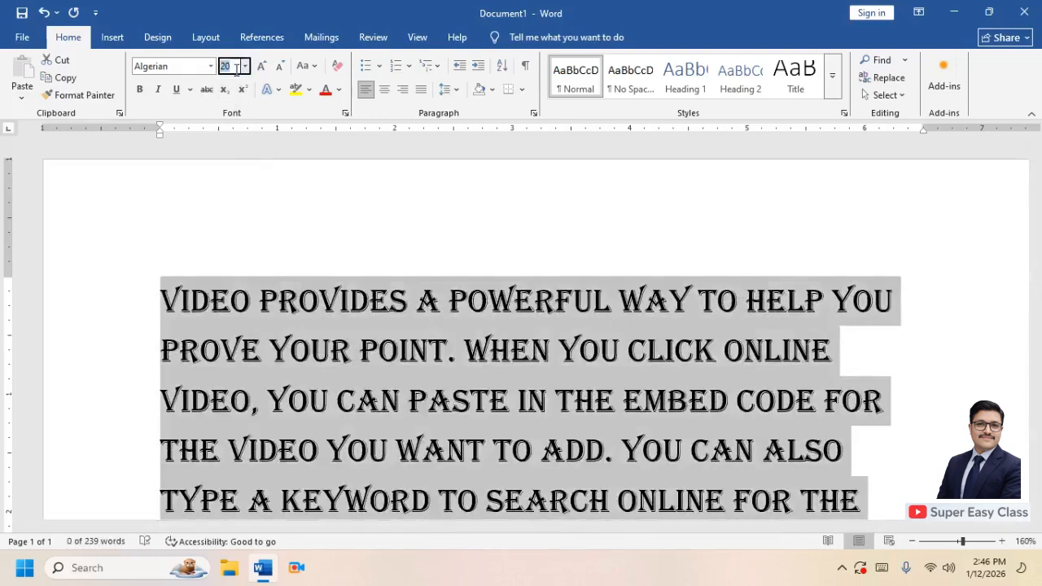
text(2)
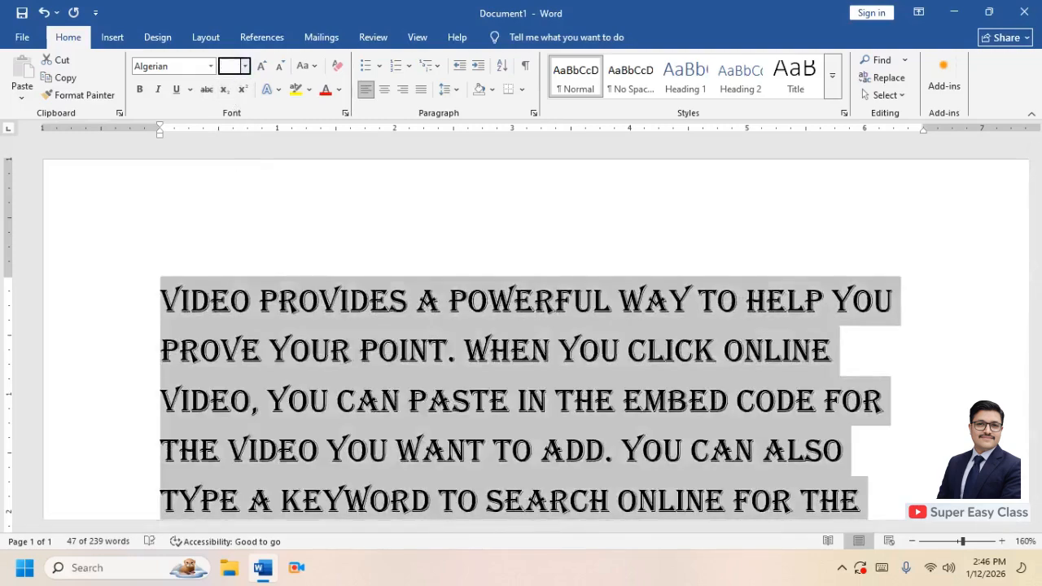
text(1)
key(Return)
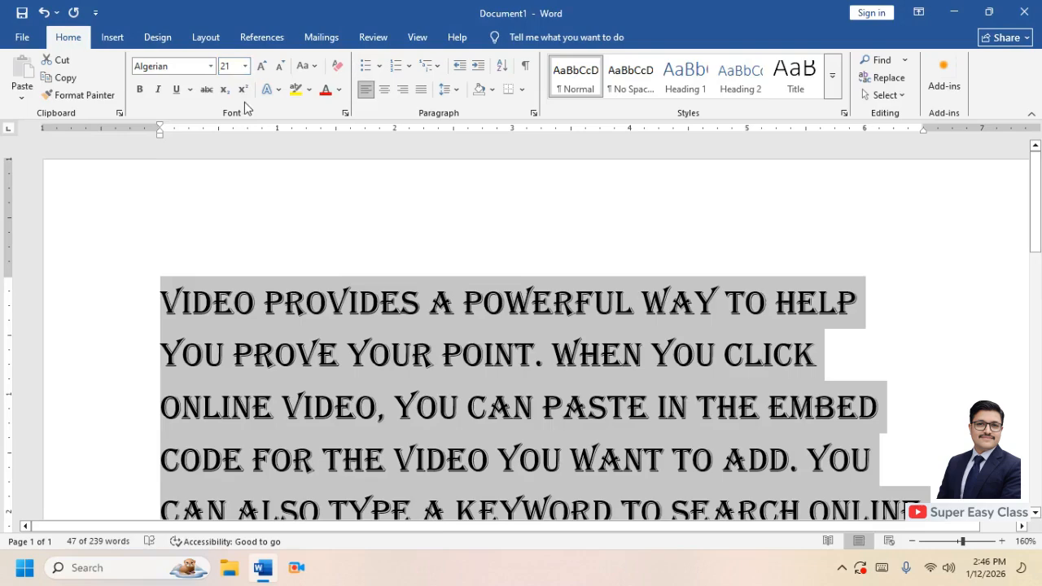
Make "professionally produced," in the second paragraph bold
drag(1028, 196, 1003, 330)
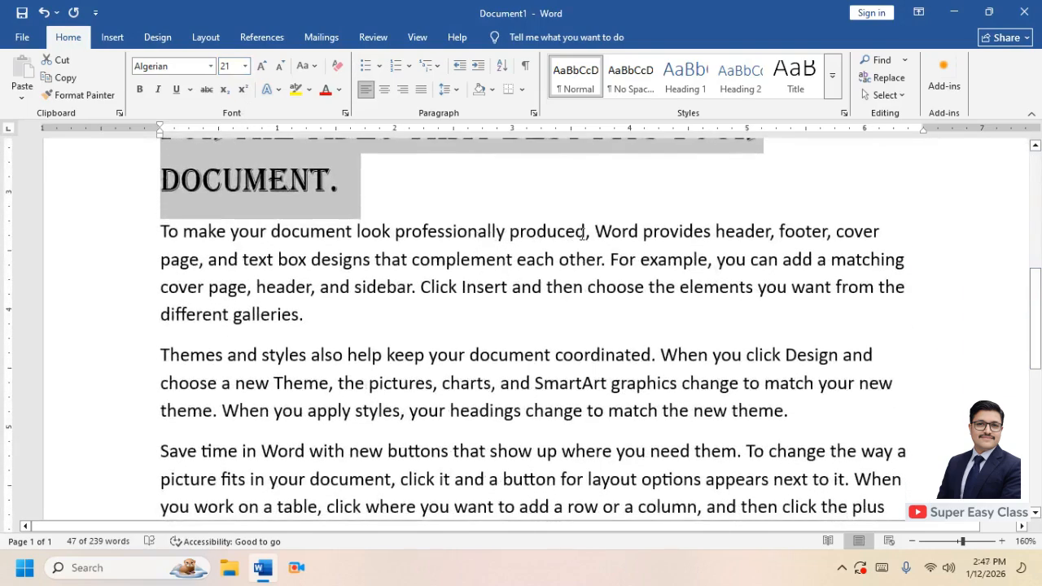
drag(588, 234, 438, 234)
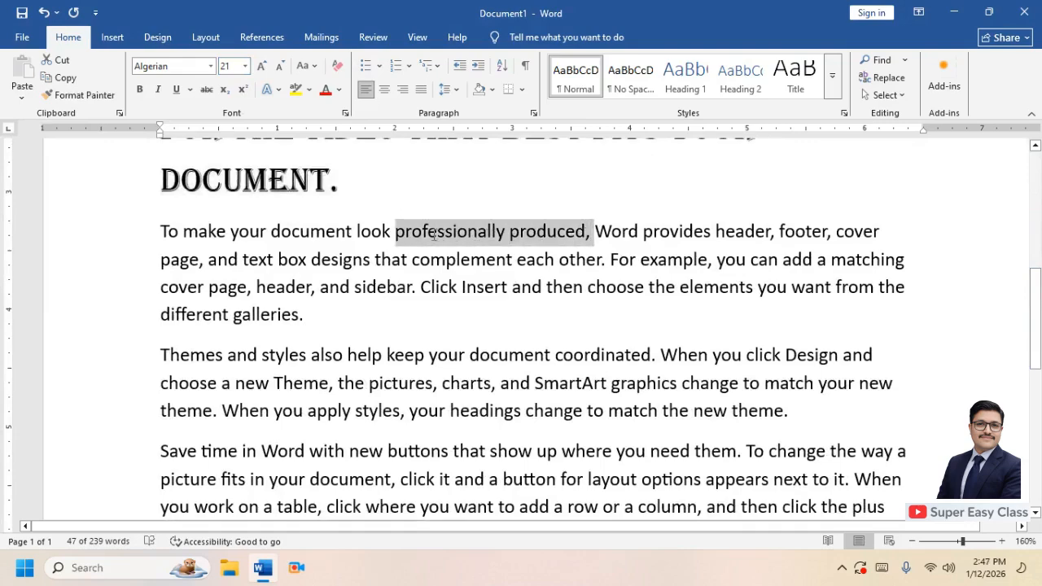
click(142, 92)
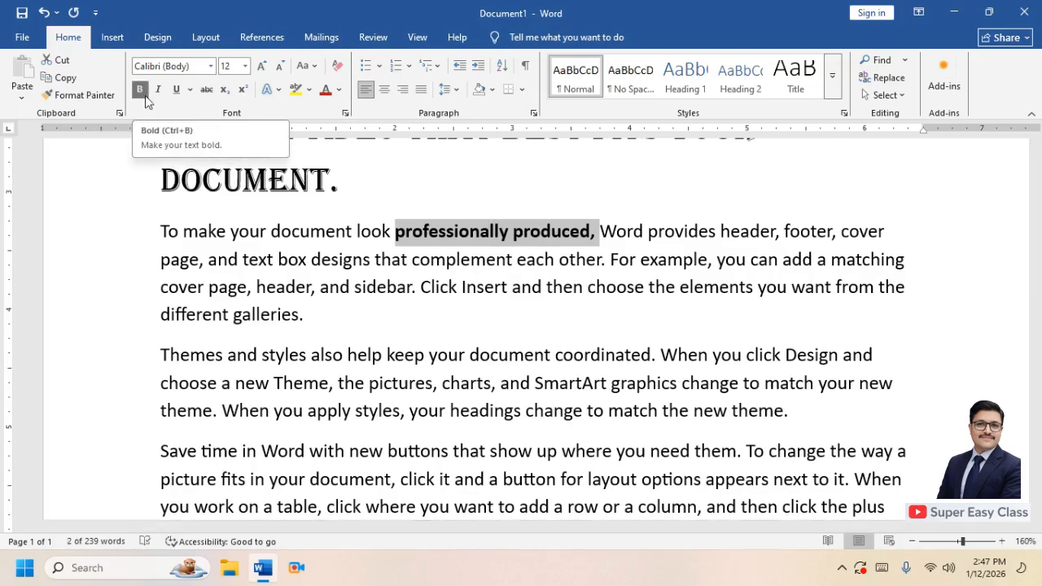
Italicize "page, header, and sidebar." in the second paragraph
click(270, 231)
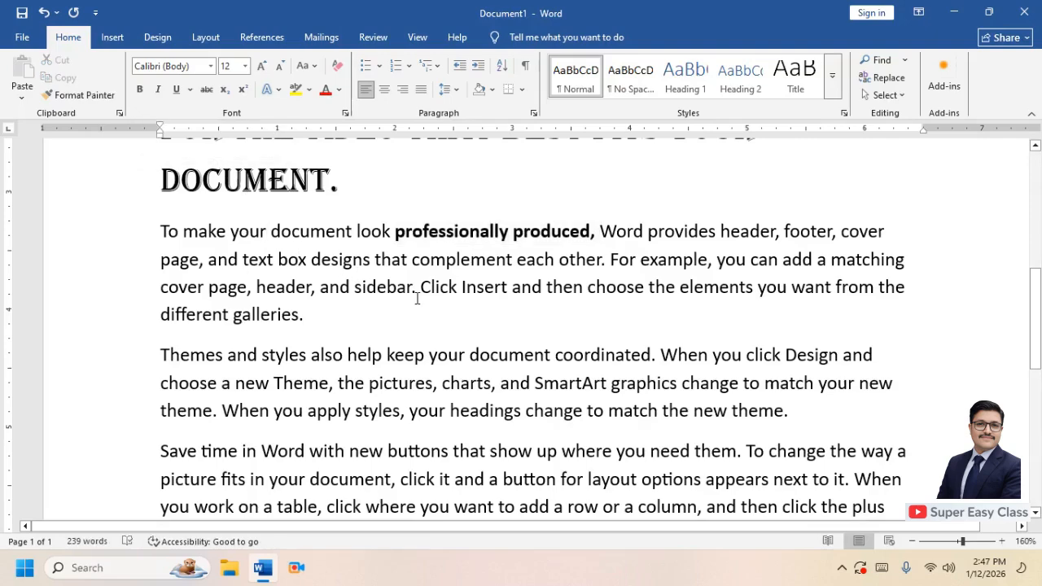
drag(418, 289, 209, 289)
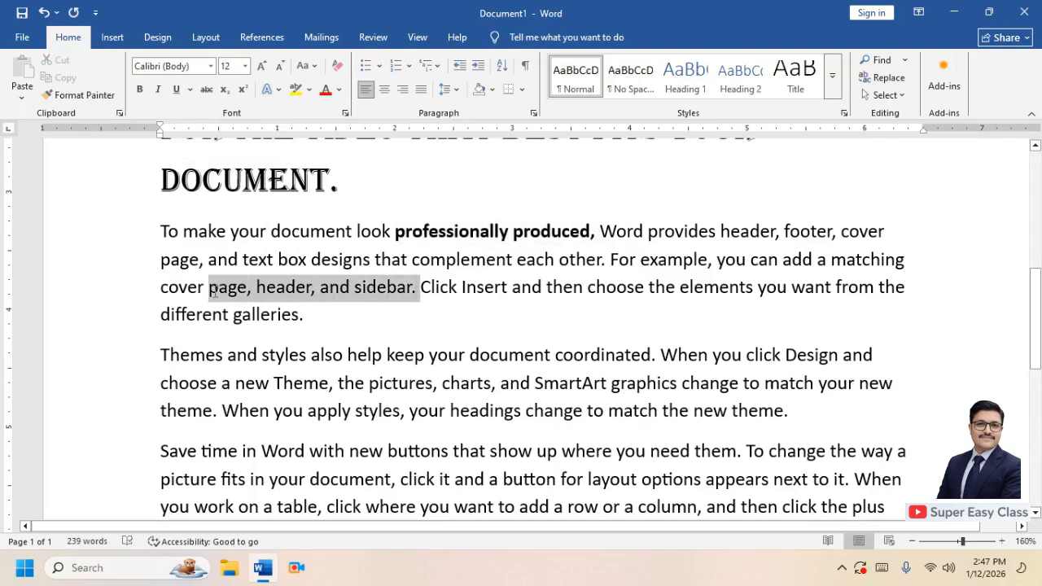
click(160, 91)
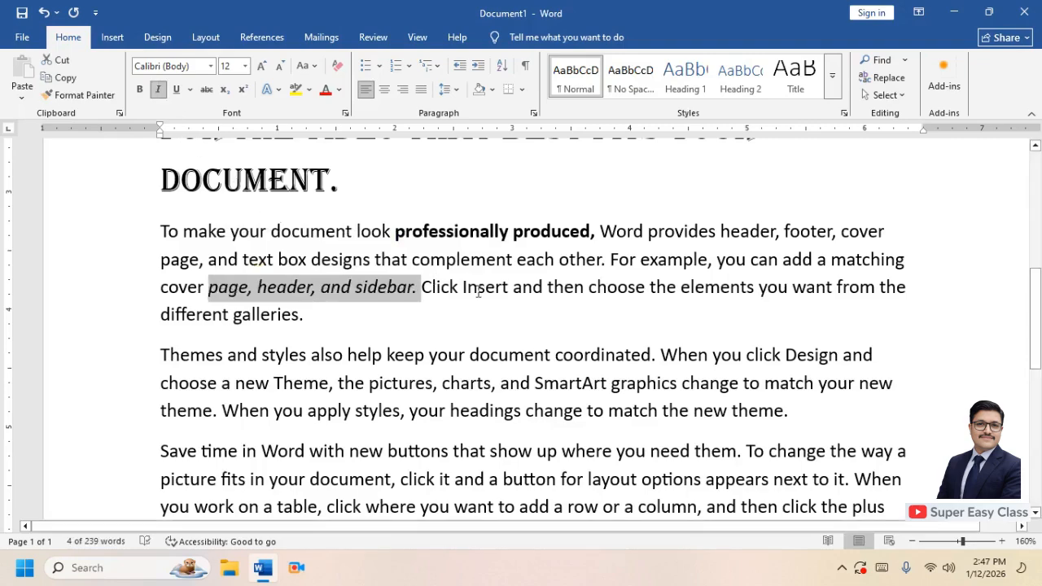
Underline "choose the elements you" in the second paragraph
click(520, 293)
drag(792, 290, 609, 292)
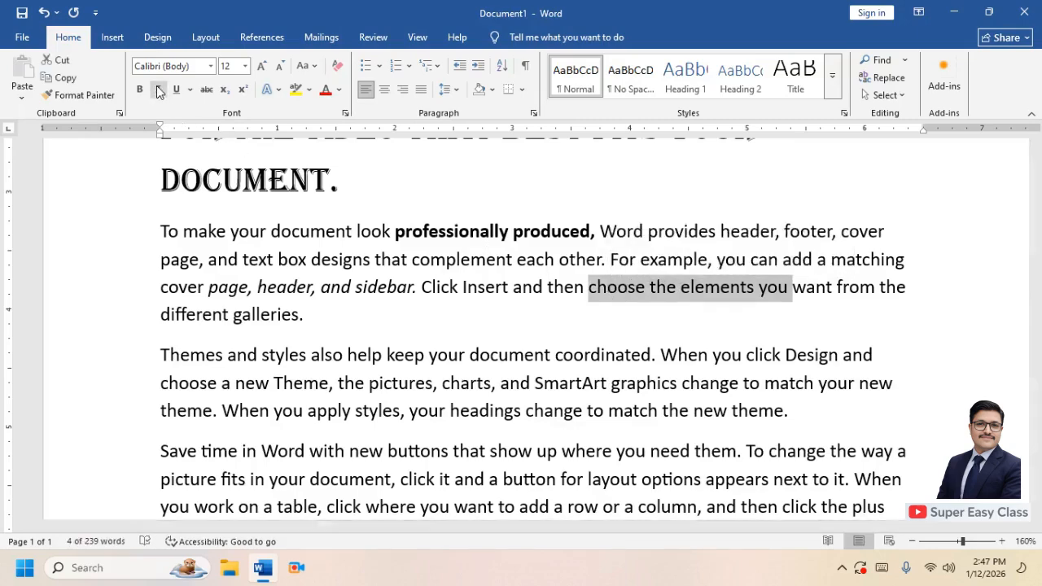
click(177, 90)
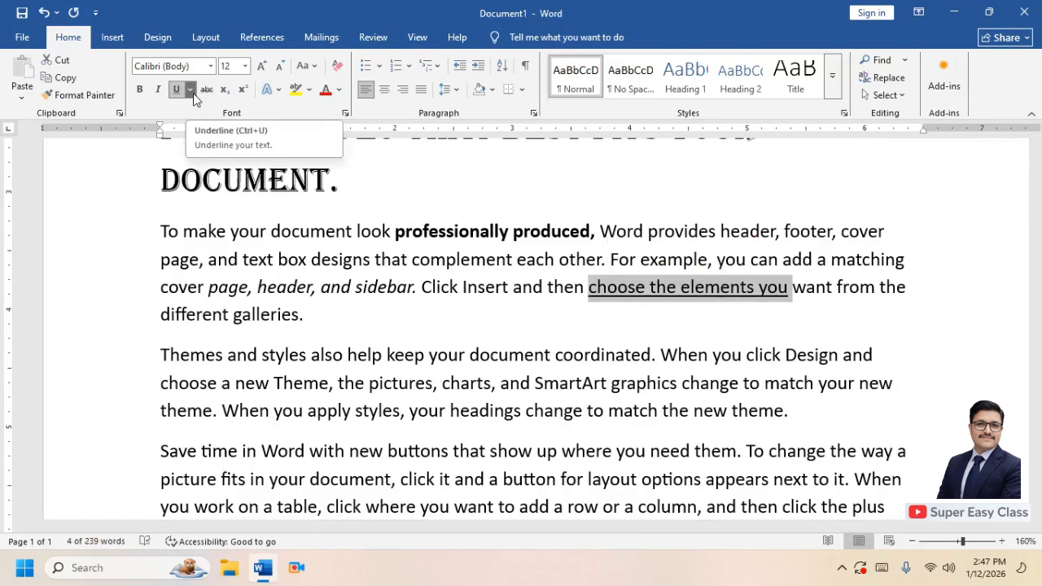
Change the underline of "choose the elements you" to a thick line and colour it orange
click(192, 91)
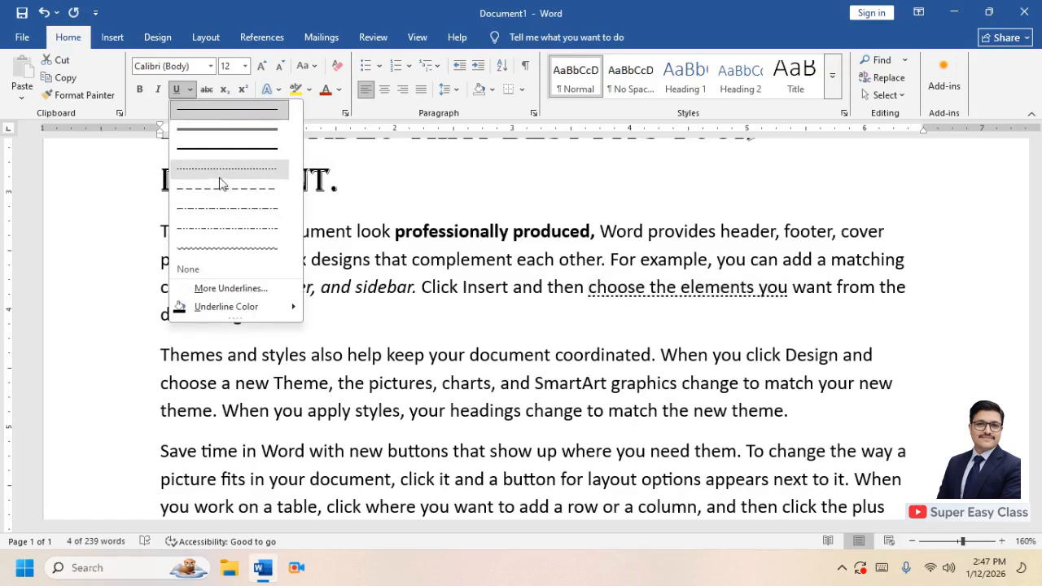
click(232, 149)
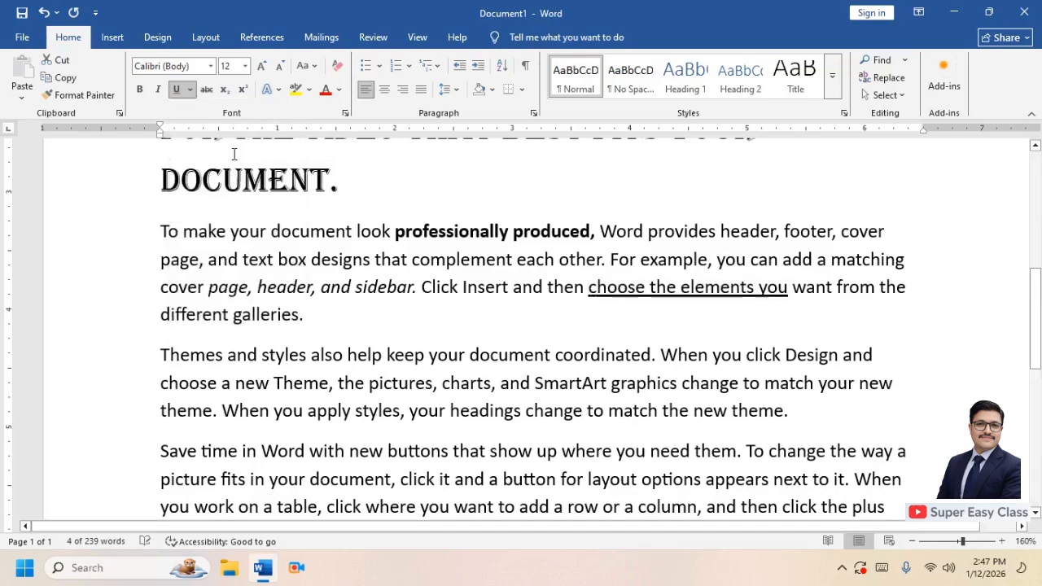
click(190, 90)
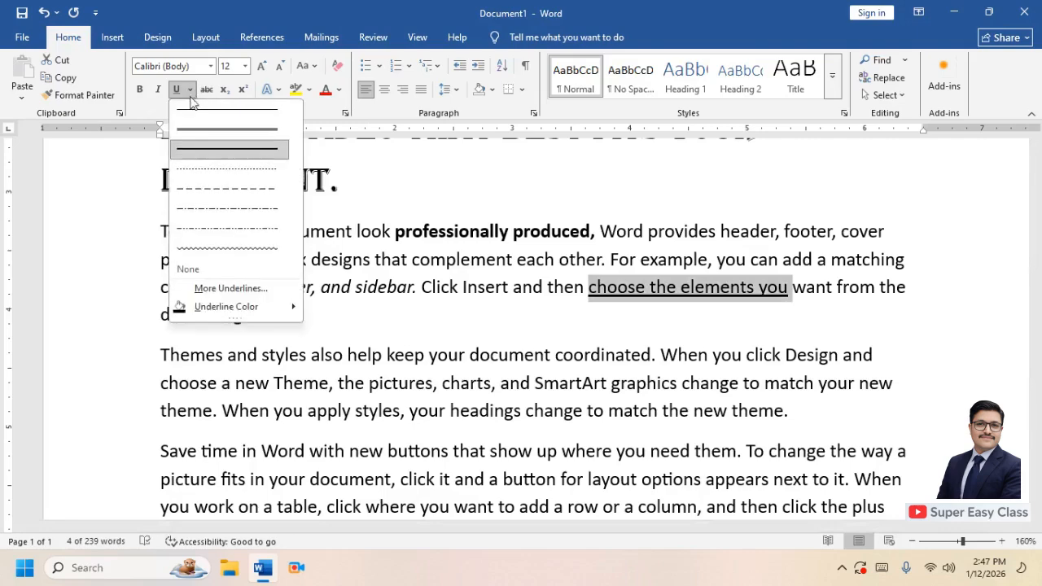
mouse_move(249, 314)
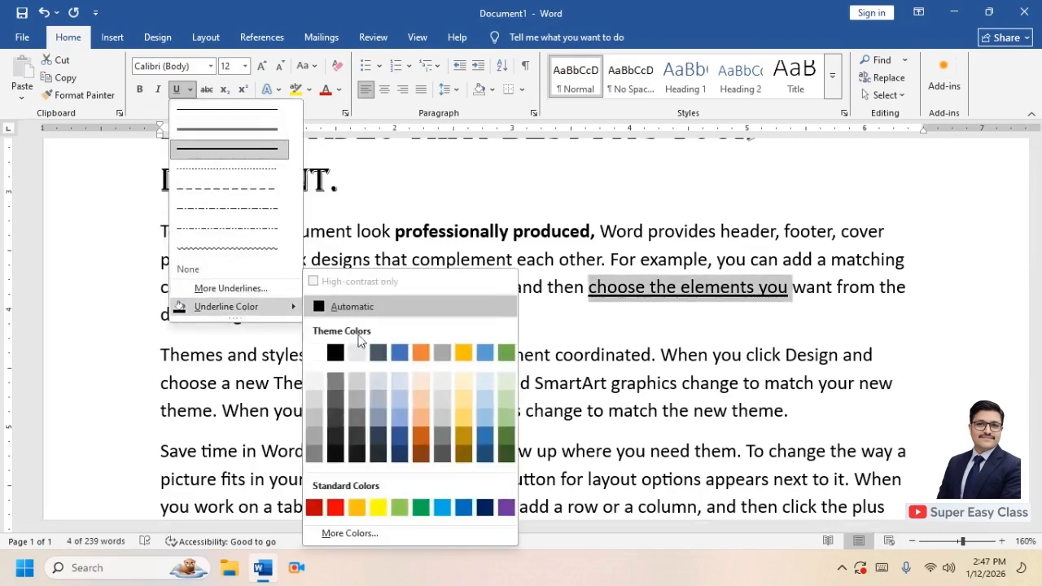
click(424, 441)
click(388, 277)
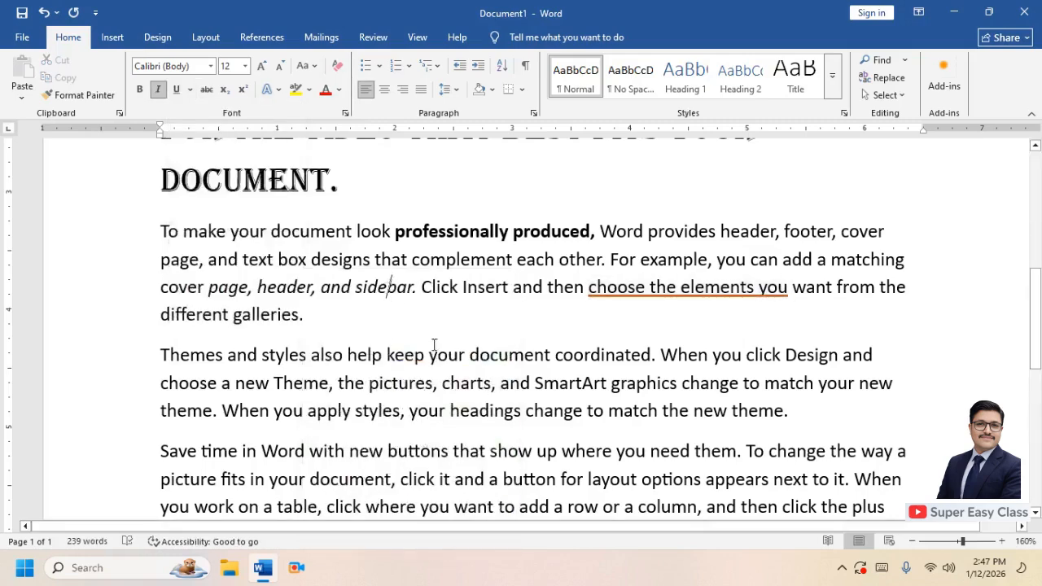
Apply strikethrough to "help keep your document" in the third paragraph
drag(485, 356, 359, 359)
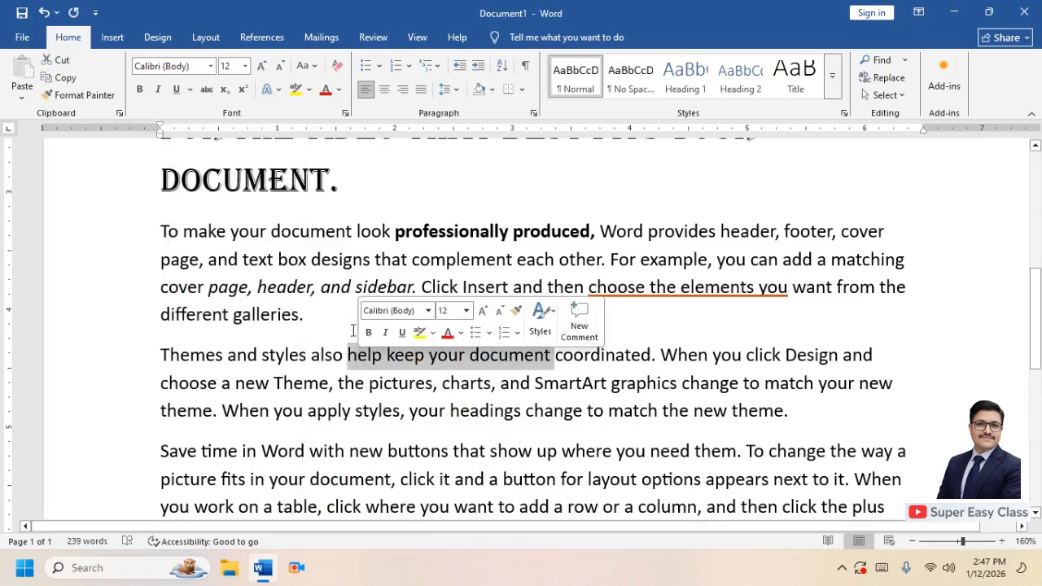
click(207, 91)
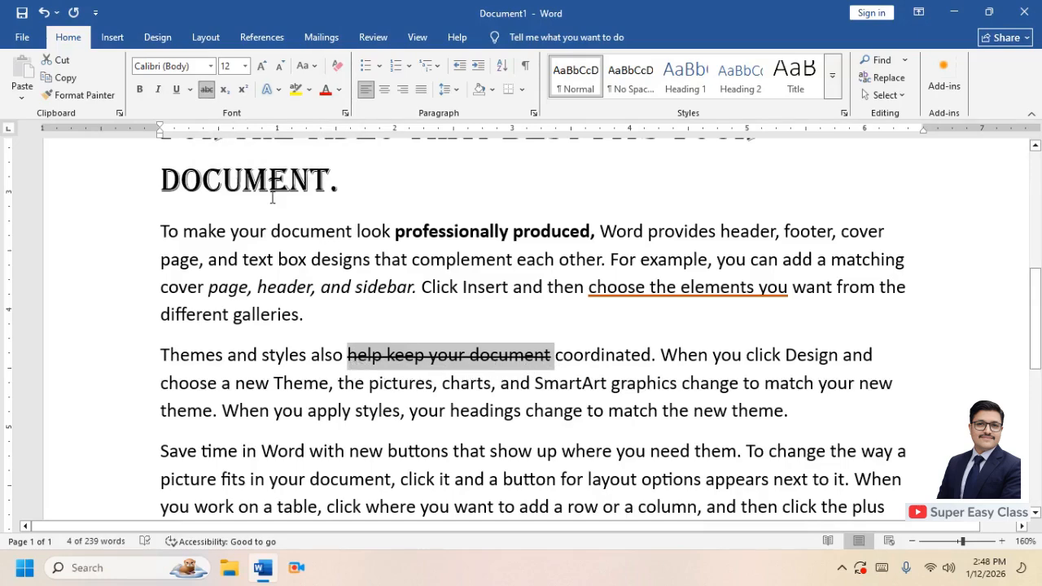
click(207, 90)
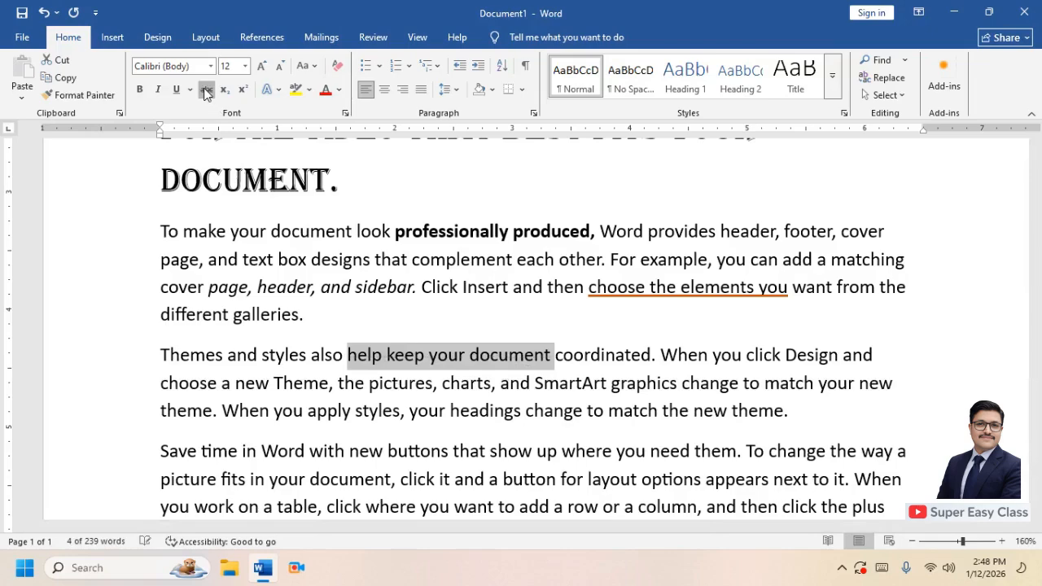
click(206, 89)
click(207, 90)
click(207, 89)
click(207, 90)
click(207, 89)
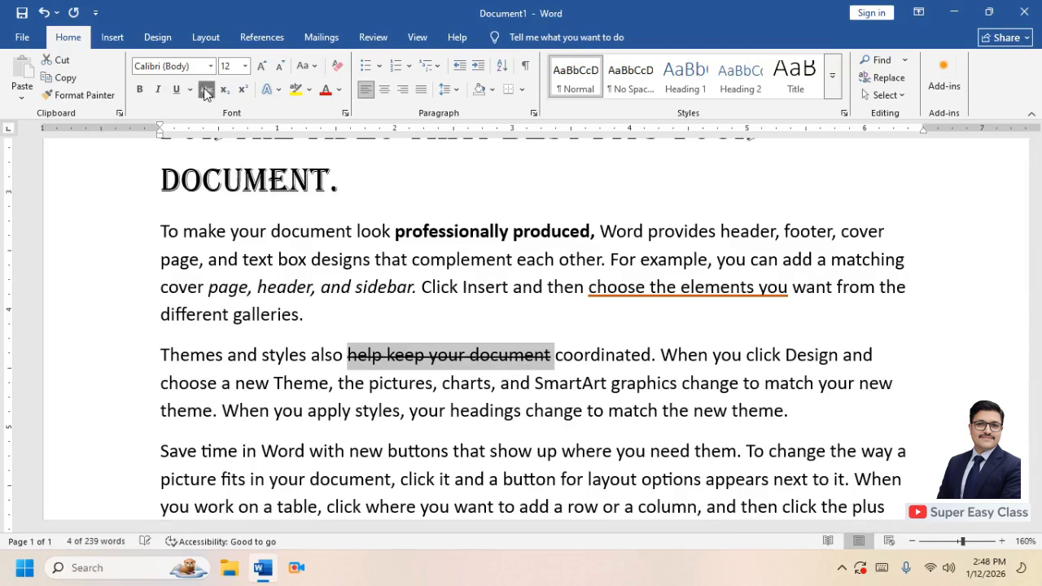
Add two empty lines after the second paragraph, enlarge the font size and type 10th
click(322, 328)
key(Return)
key(Return)
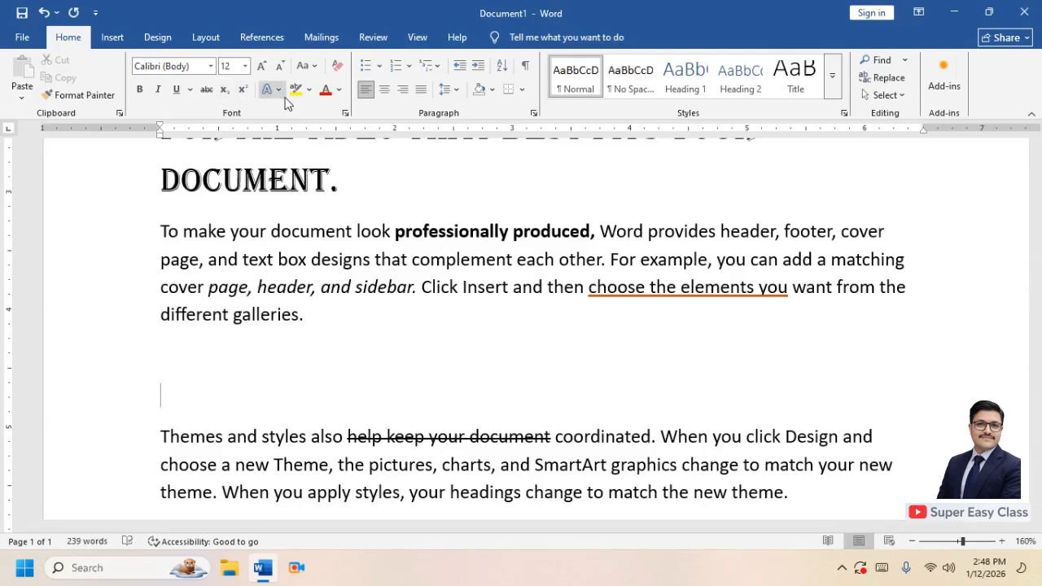
text(])
key(Tab)
key(ctrl+bracketright)
key(ctrl+bracketright)
text(10th)
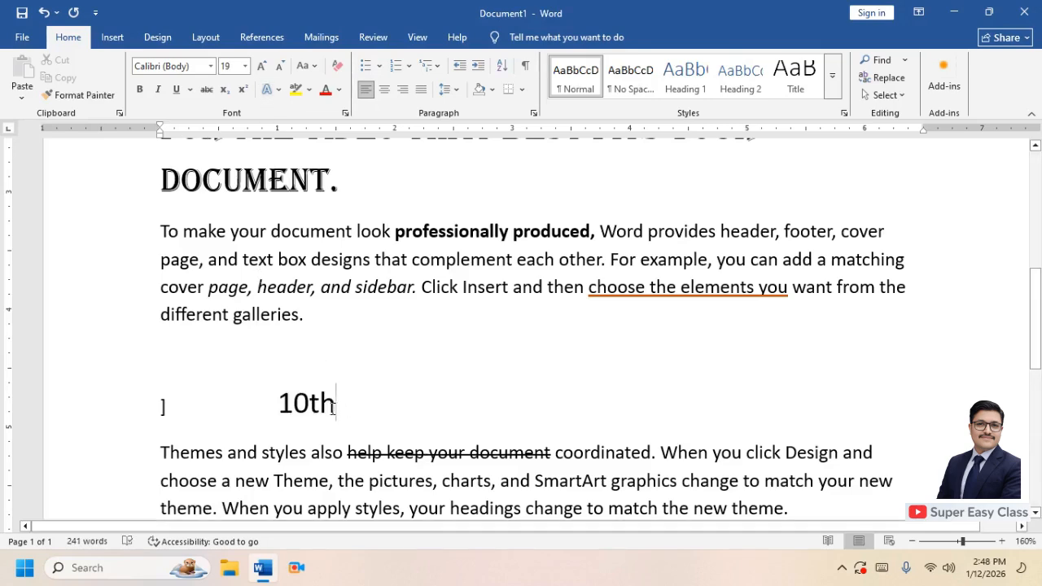
Make the "th" of 10th superscript
drag(334, 407, 307, 408)
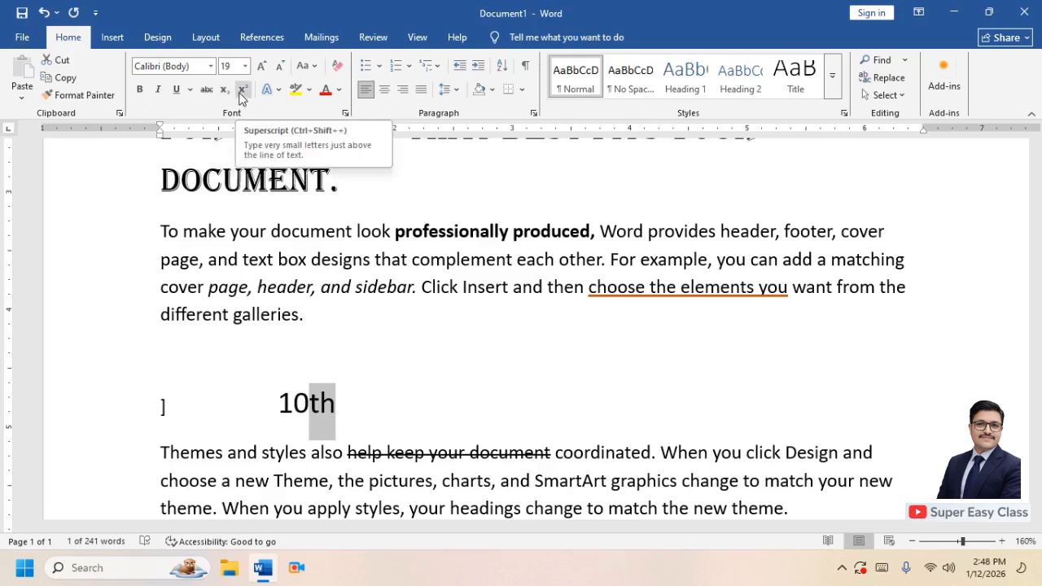
click(241, 91)
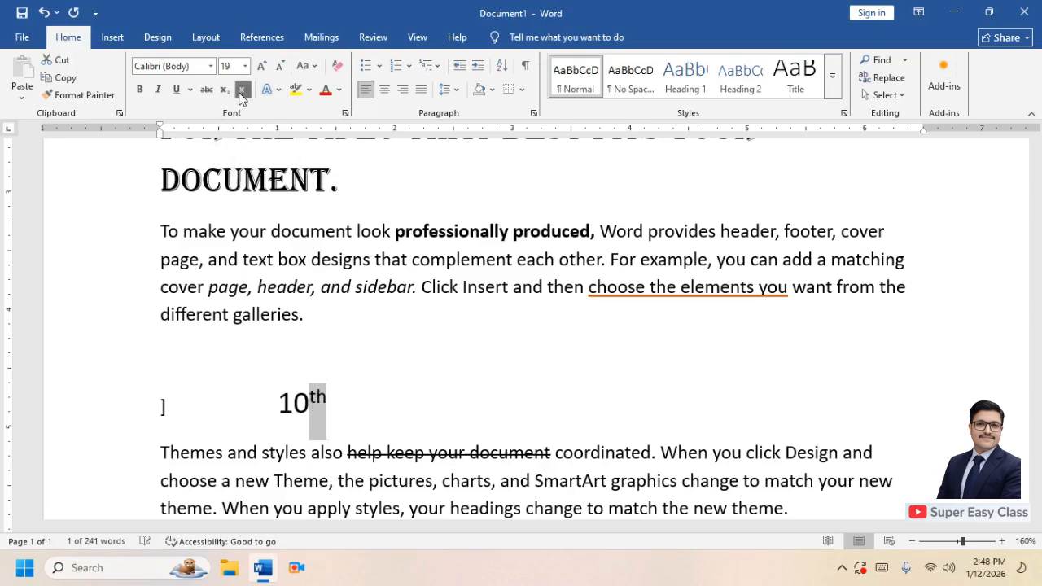
Switch superscript off and type H2O2 after 10th
click(332, 407)
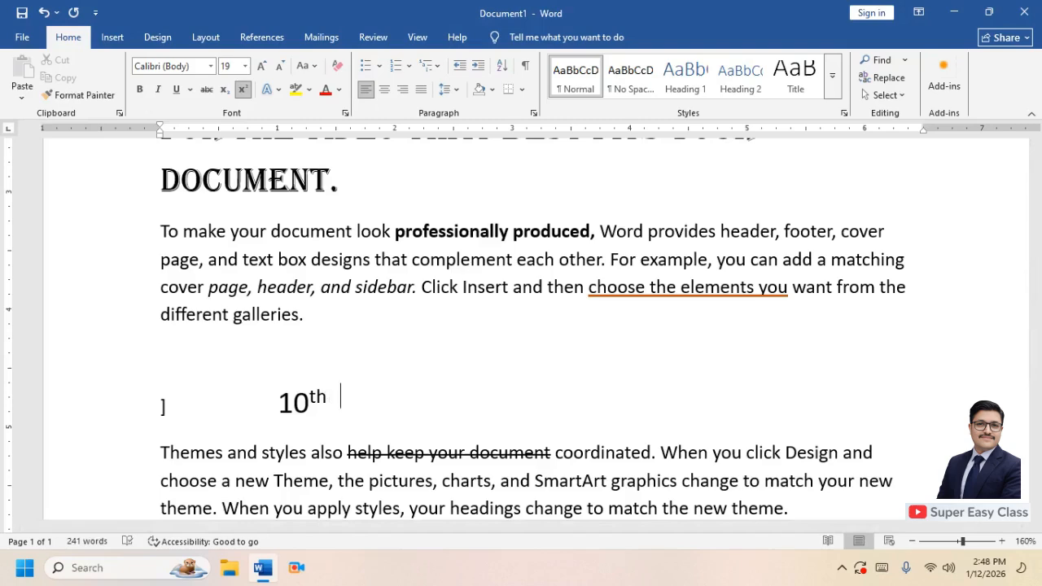
click(245, 90)
text(H2)
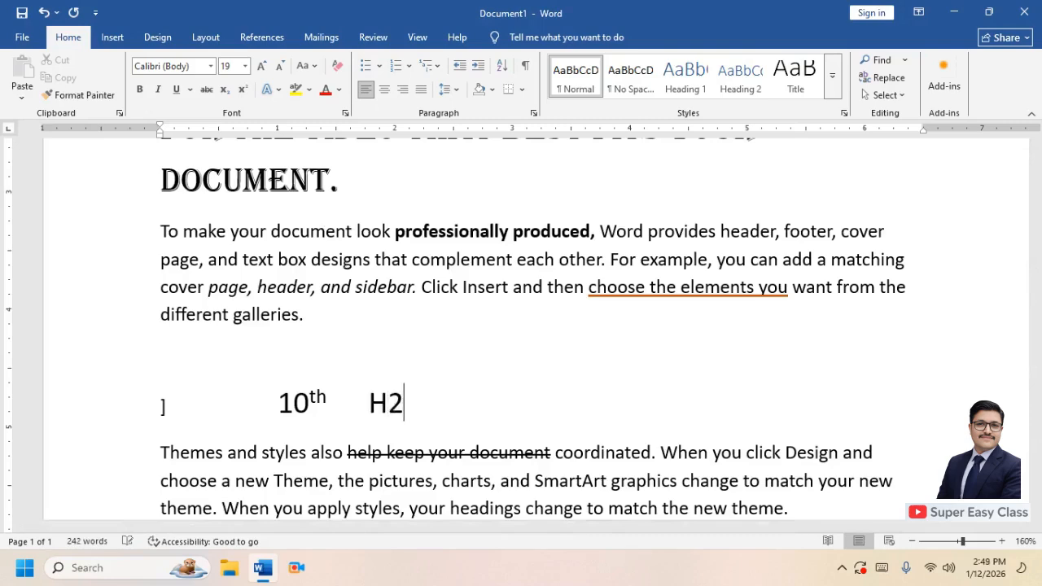
text(O2)
Subscript the first 2 and superscript the final 2 in H2O2
drag(399, 409, 387, 408)
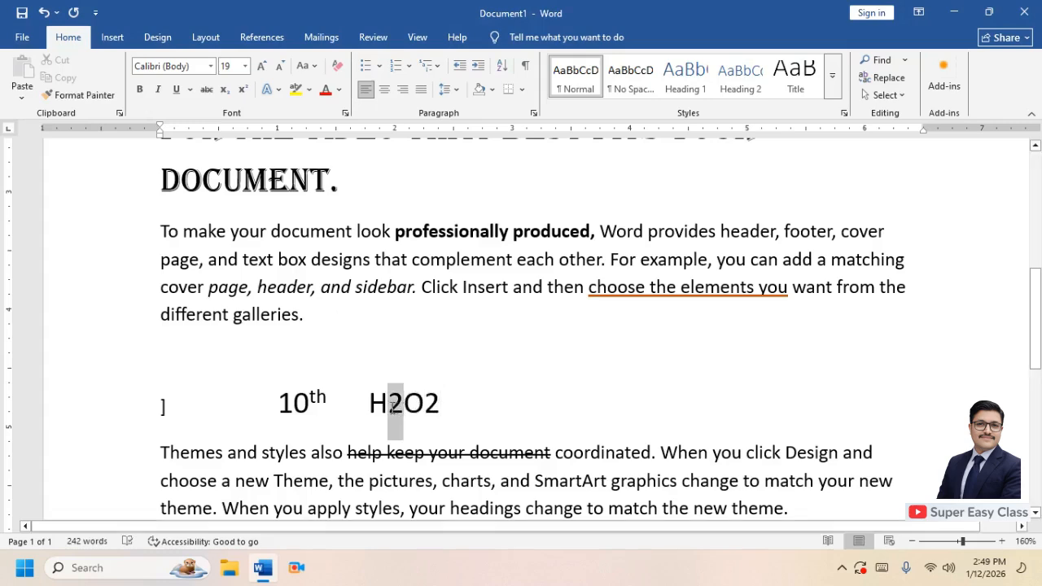
click(225, 91)
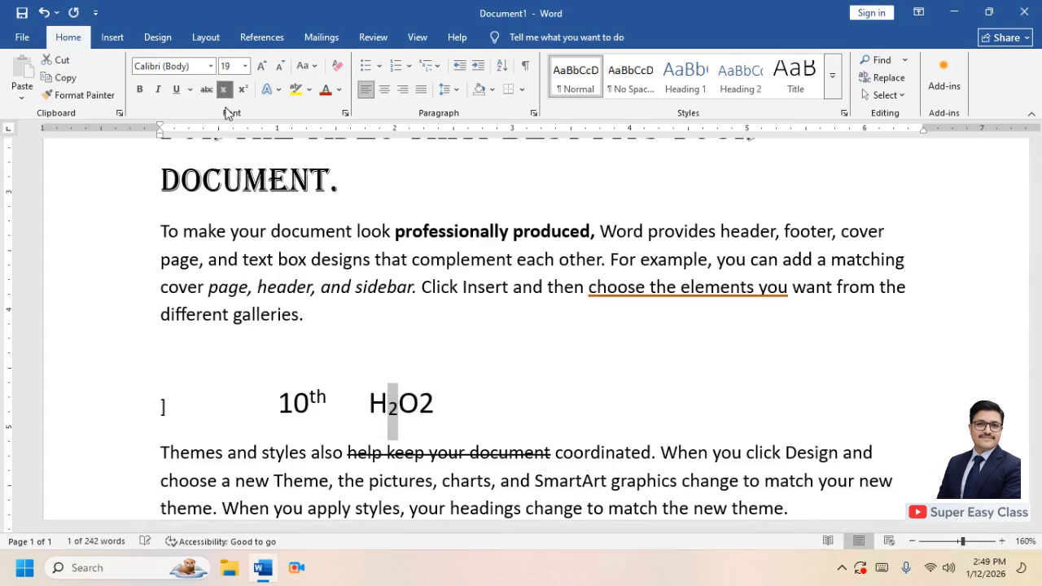
drag(418, 409, 435, 407)
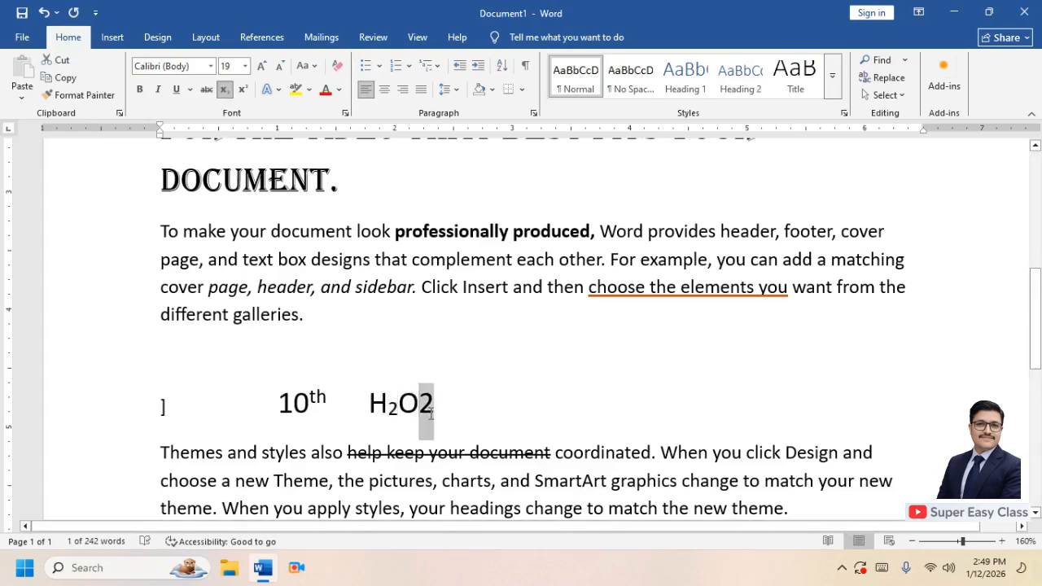
click(243, 90)
click(460, 400)
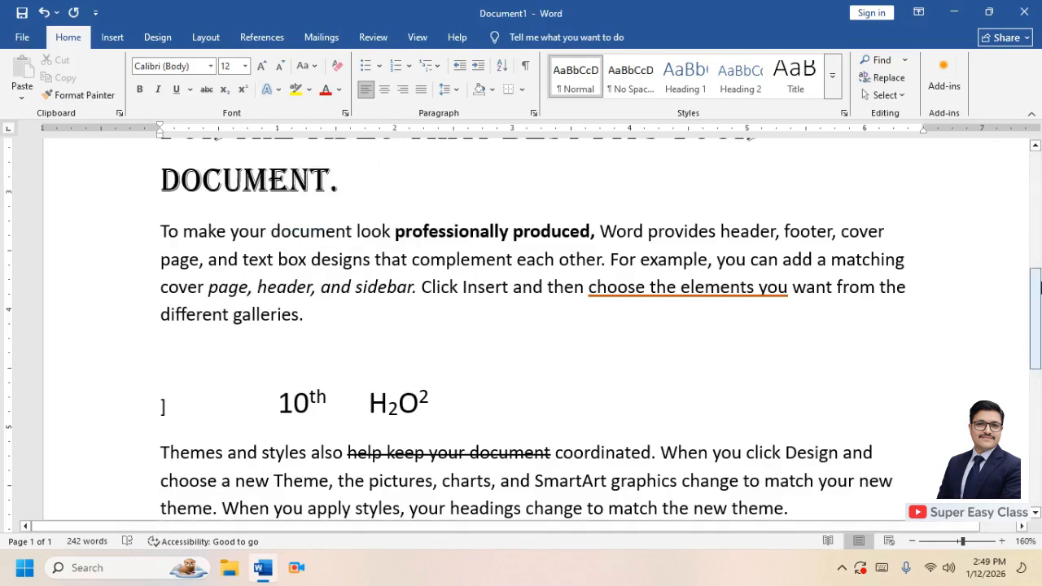
drag(1039, 298, 1040, 369)
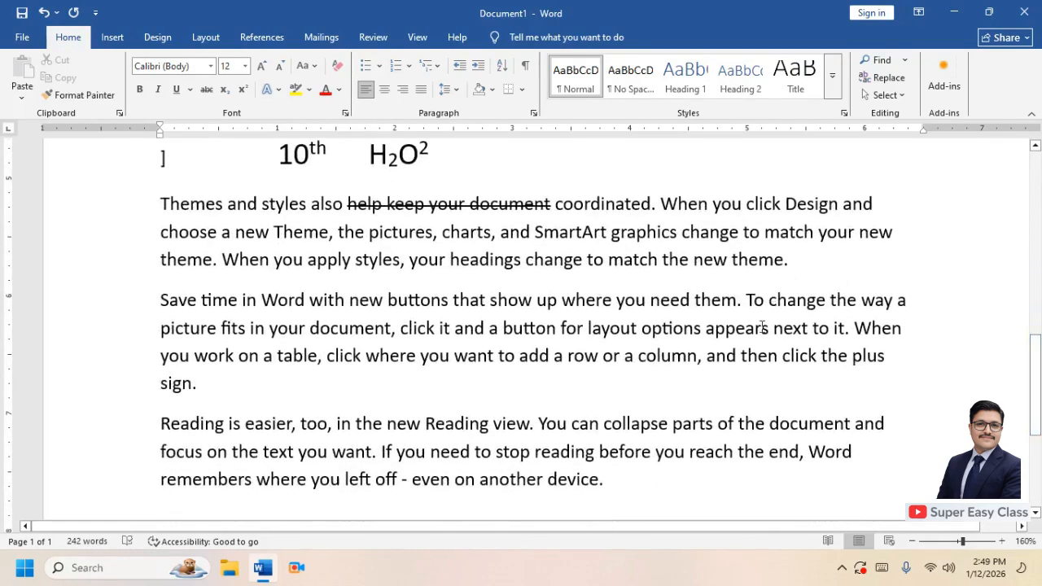
drag(214, 389, 160, 300)
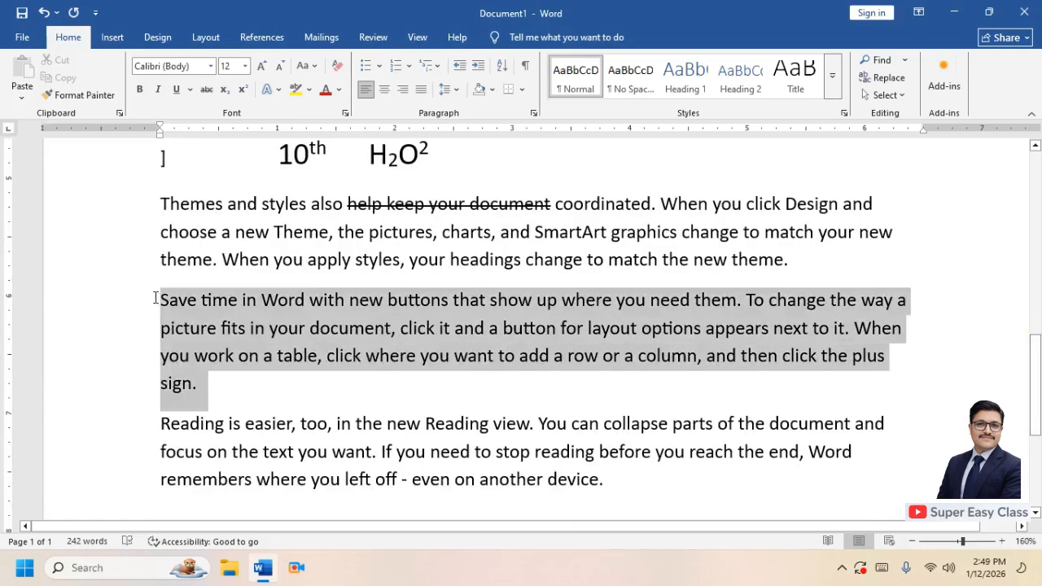
click(279, 89)
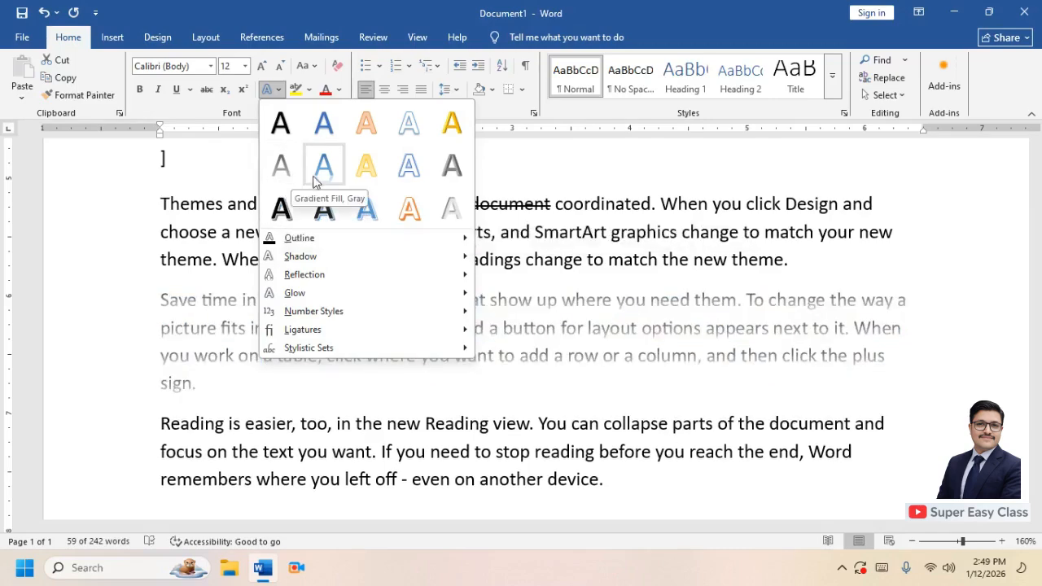
click(368, 125)
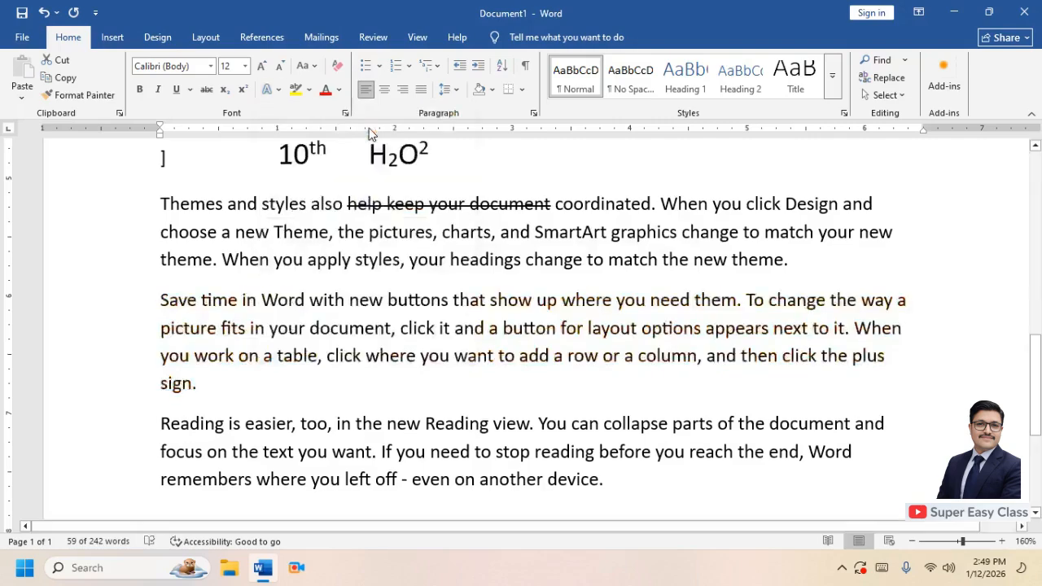
Apply the blue outlined text effect to the "Save time in Word" paragraph
click(280, 90)
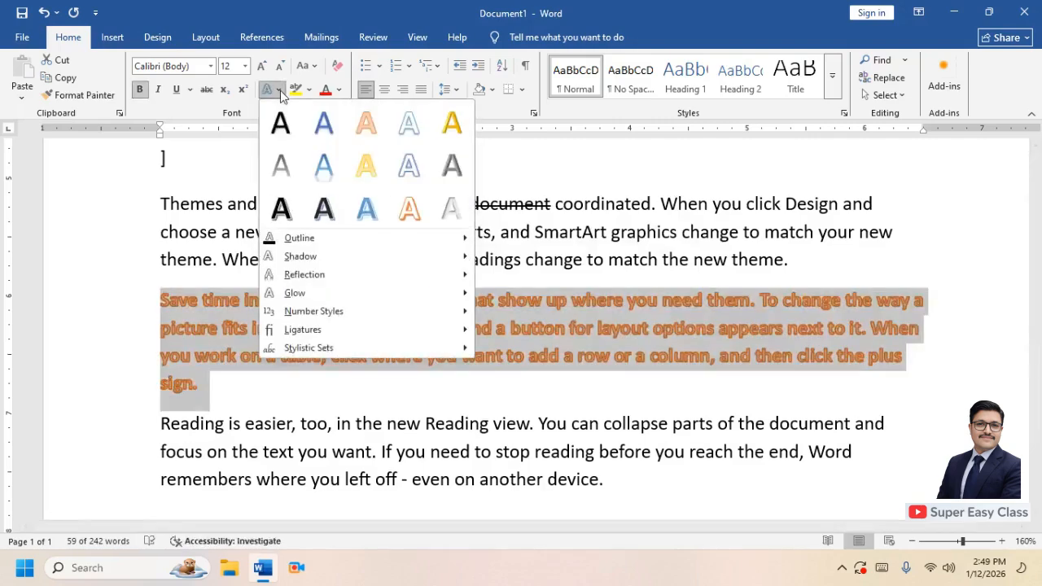
mouse_move(366, 258)
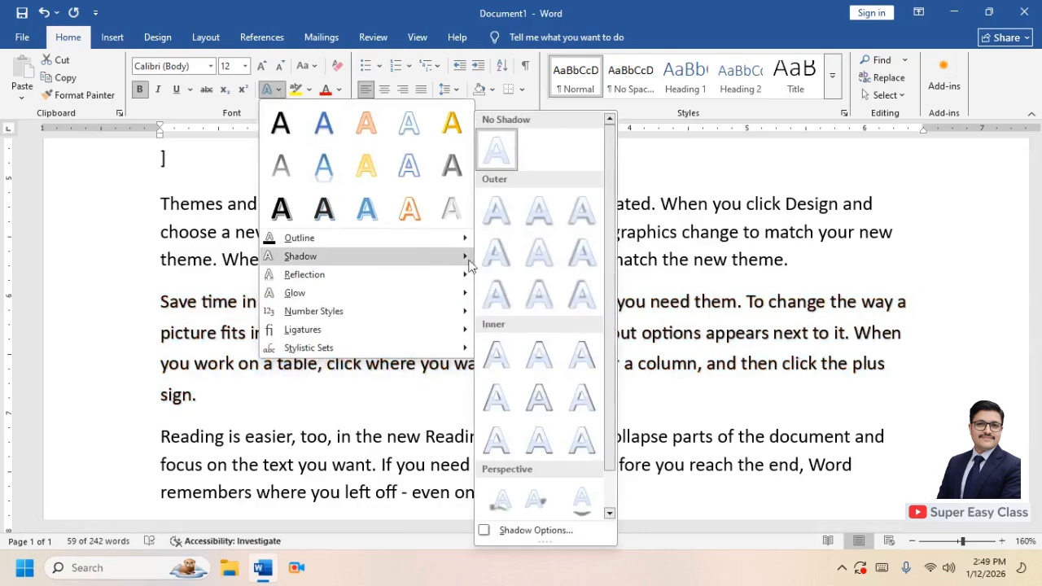
click(373, 214)
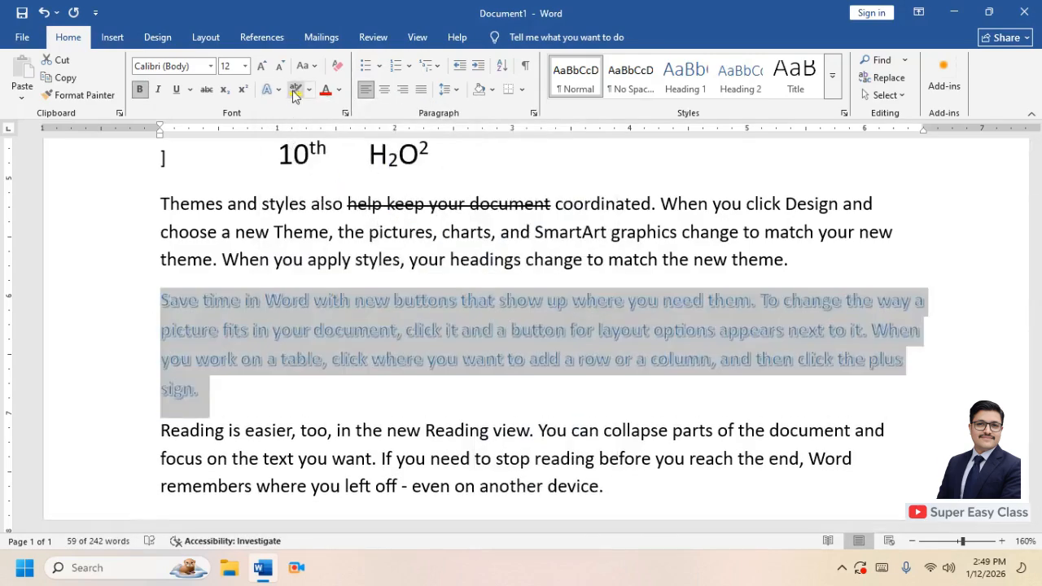
click(280, 87)
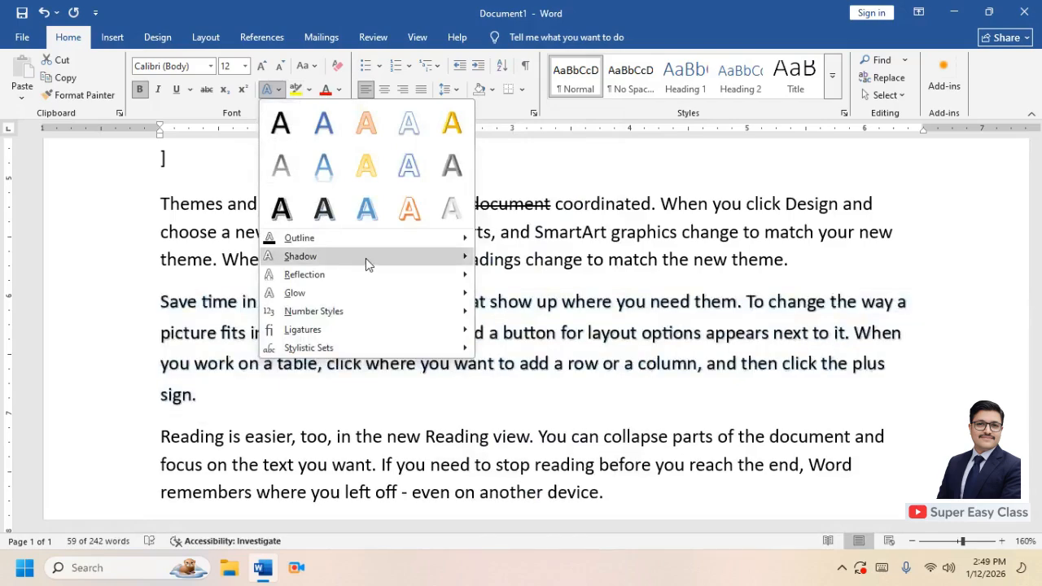
mouse_move(367, 258)
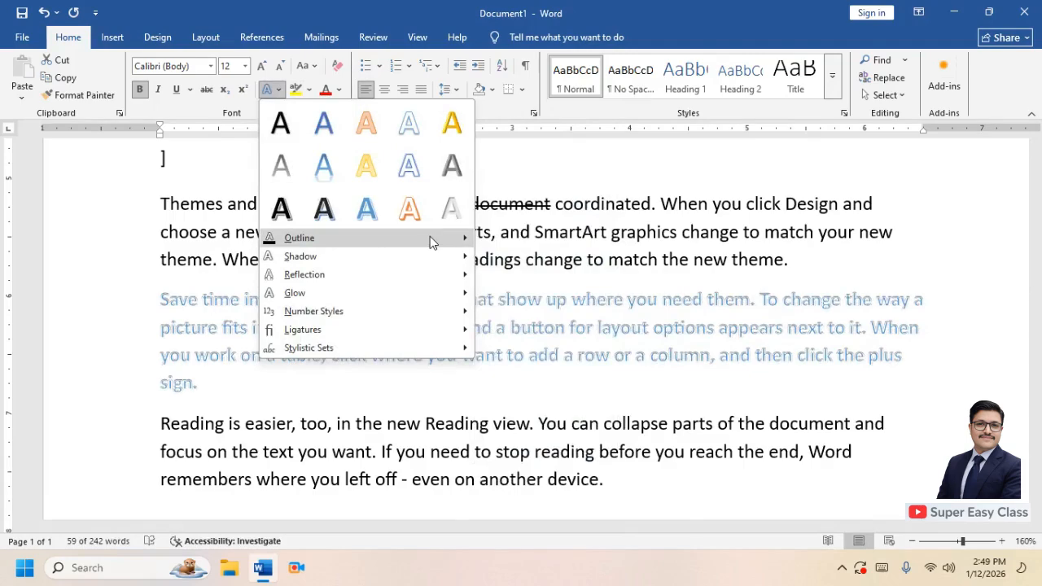
mouse_move(431, 240)
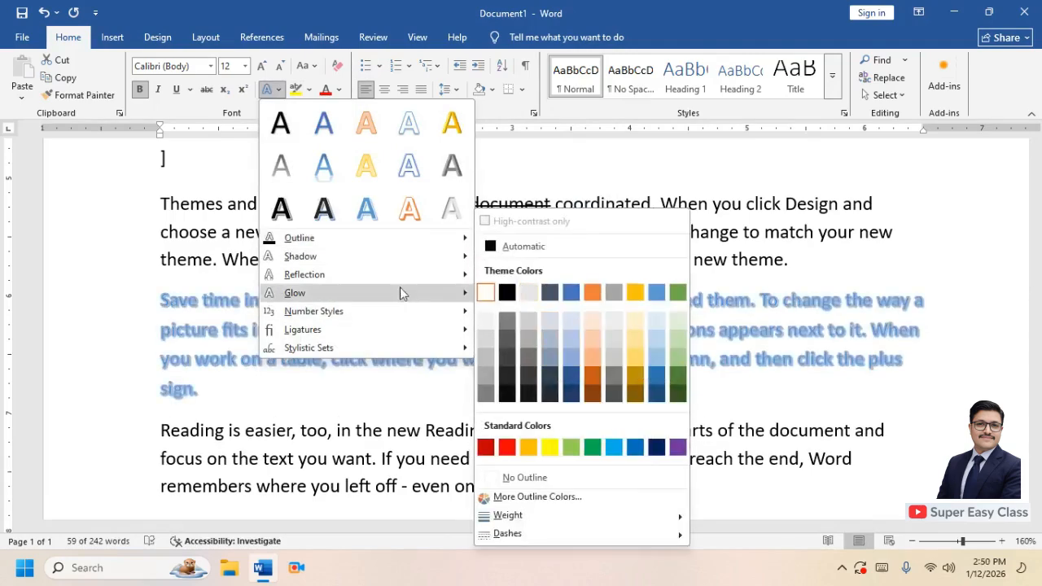
mouse_move(400, 279)
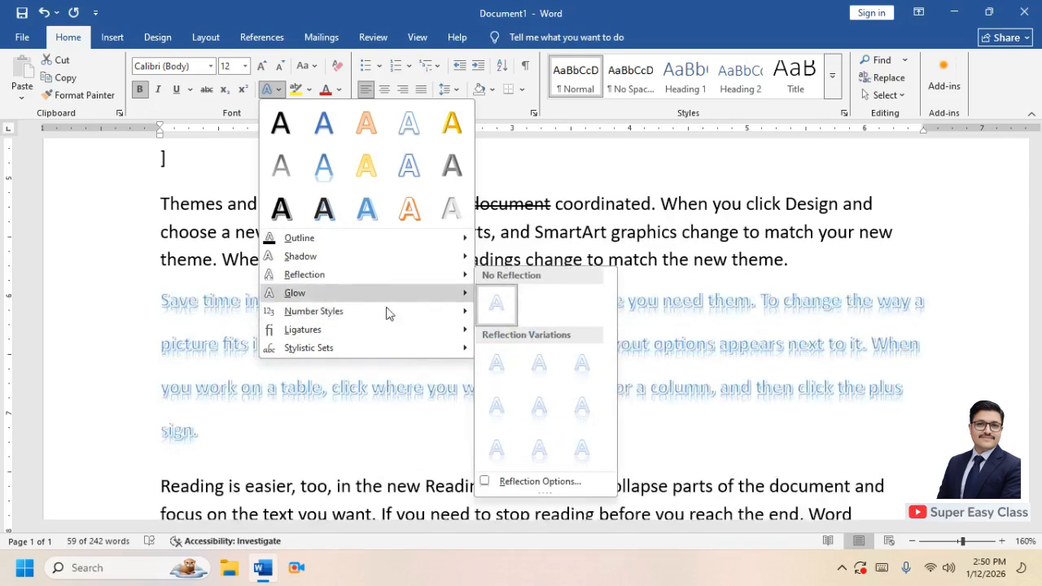
click(510, 106)
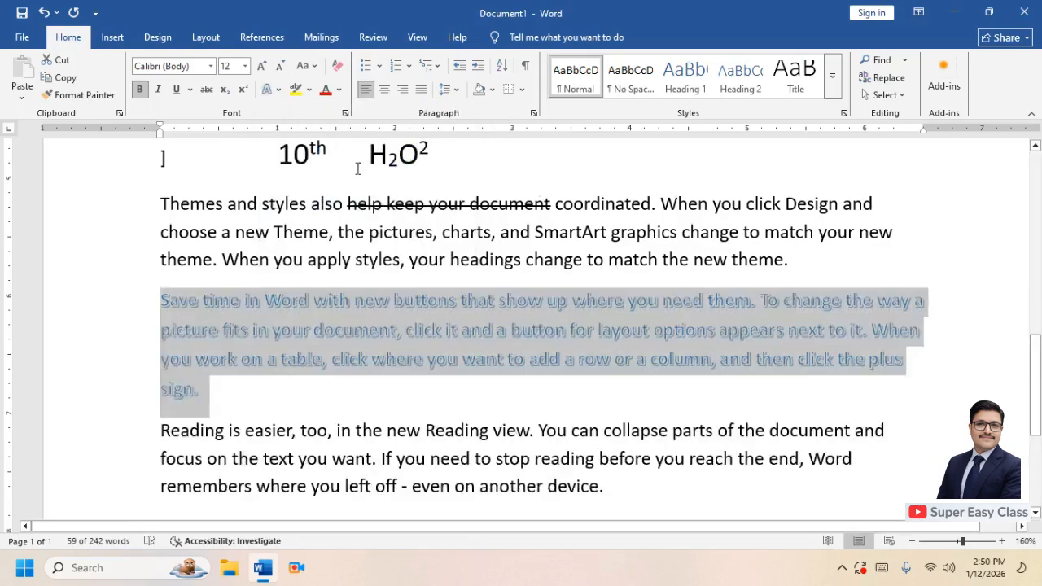
click(333, 238)
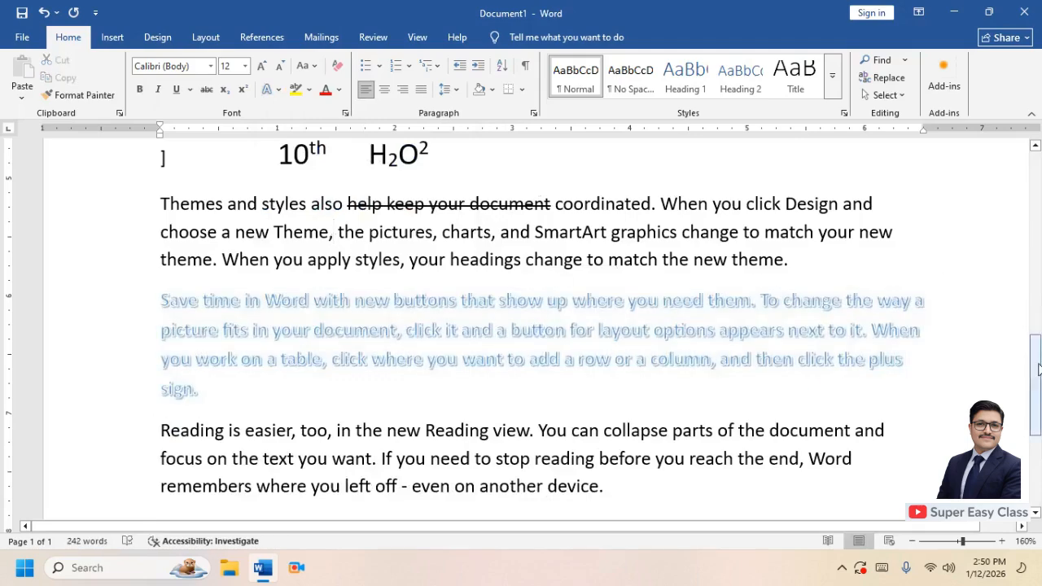
Highlight "in the new Reading view. You can collapse" in yellow in the last paragraph
scroll(634, 363, down, 2)
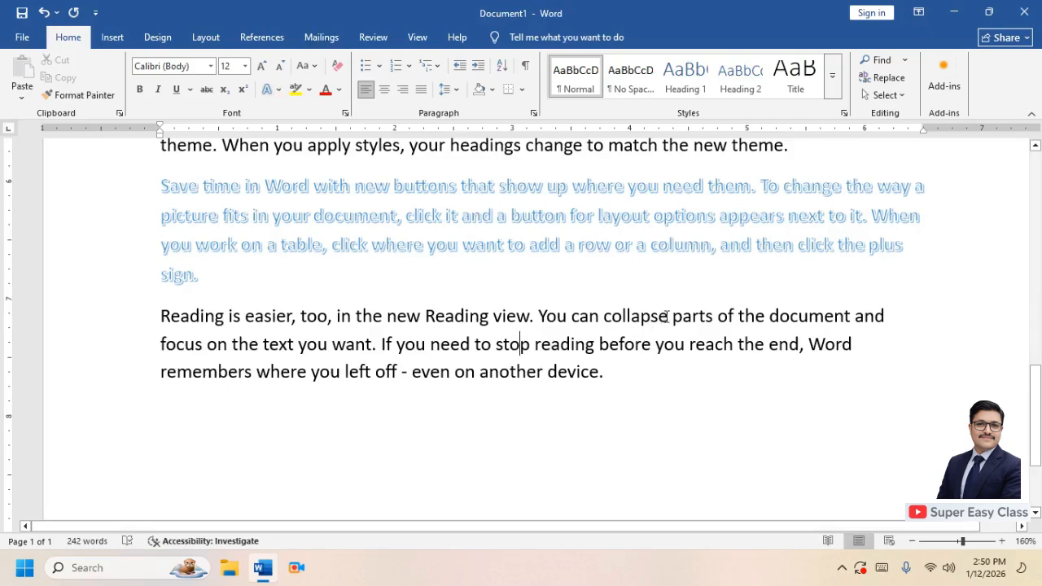
drag(671, 316, 345, 329)
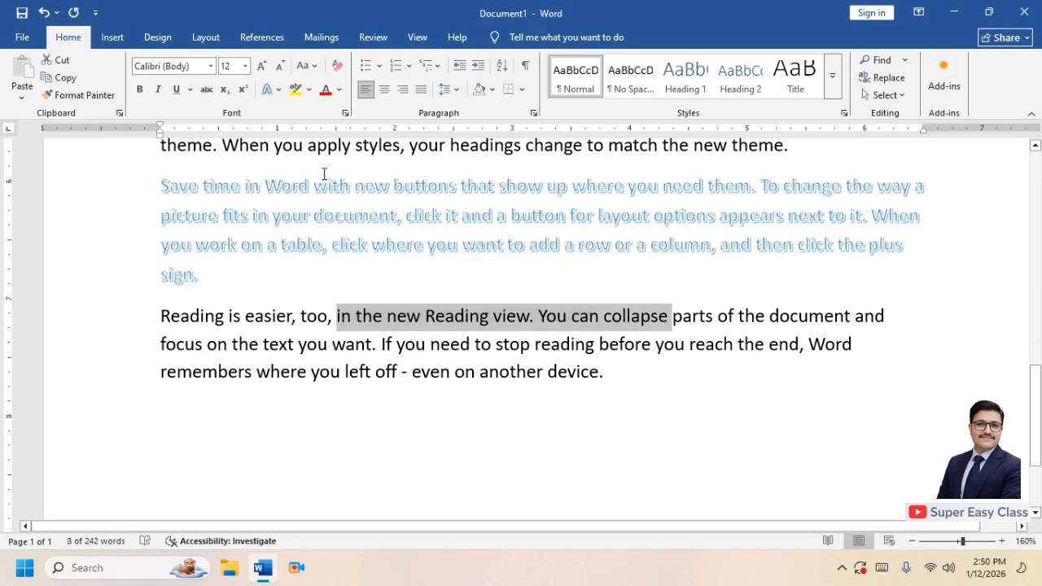
click(295, 88)
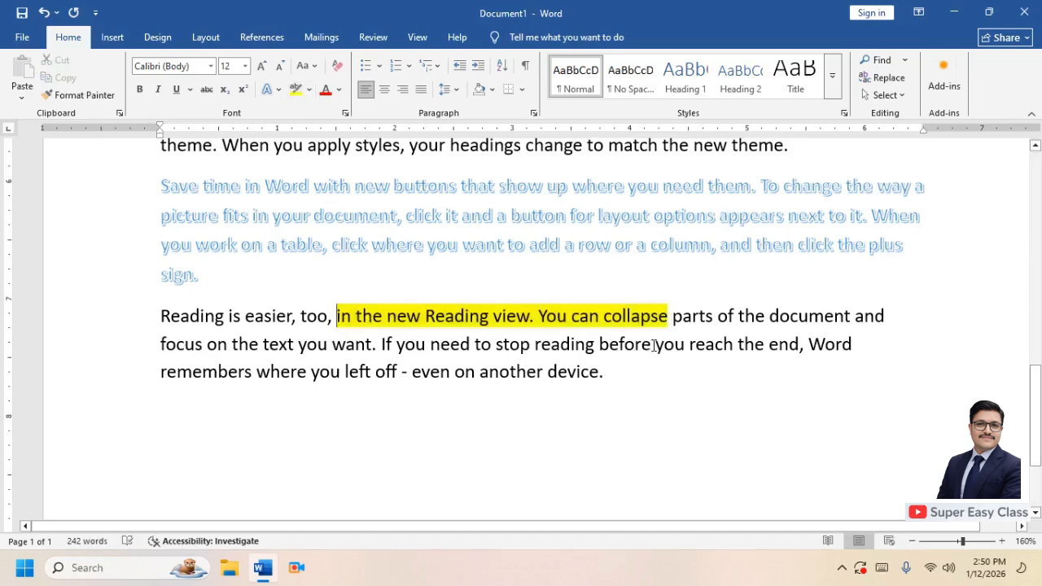
Highlight "If you need to stop reading before" in turquoise
drag(653, 344, 380, 346)
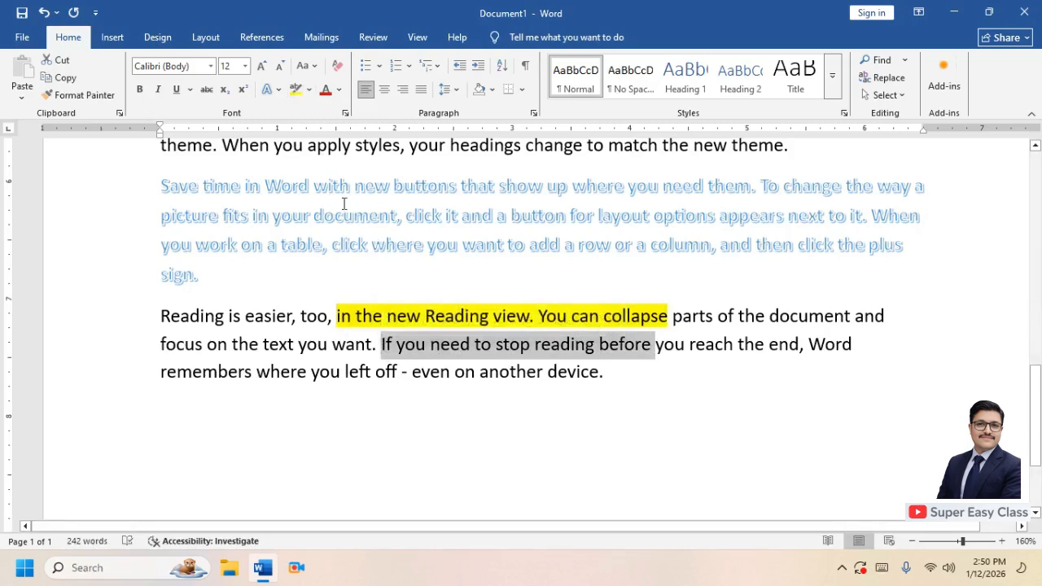
click(311, 91)
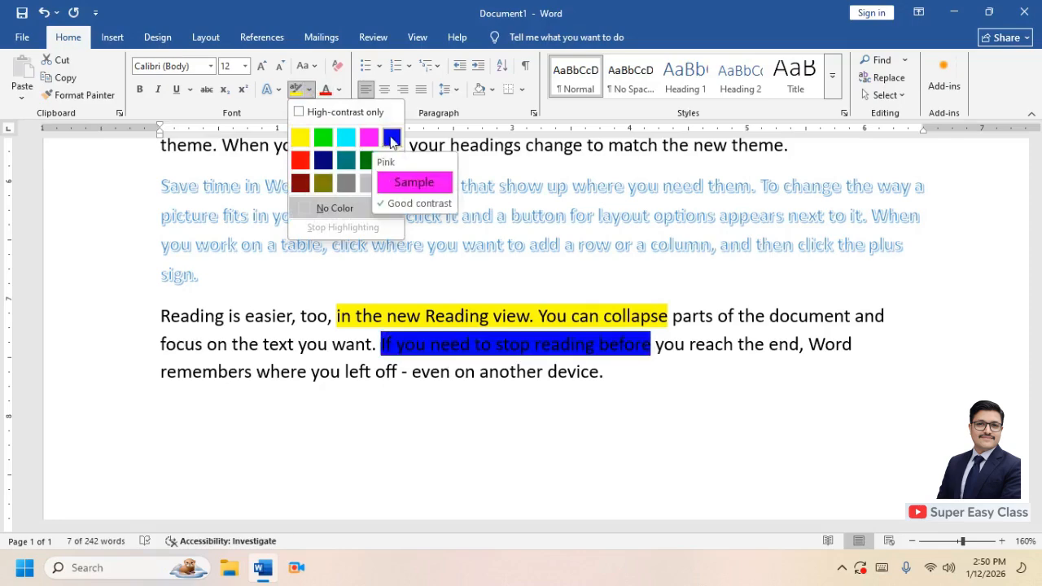
click(345, 141)
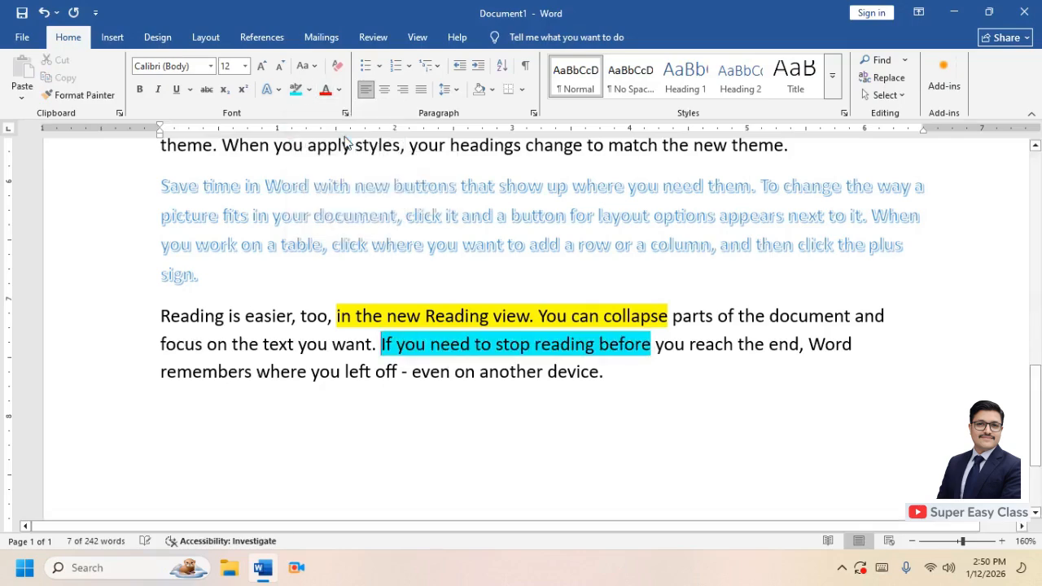
click(339, 316)
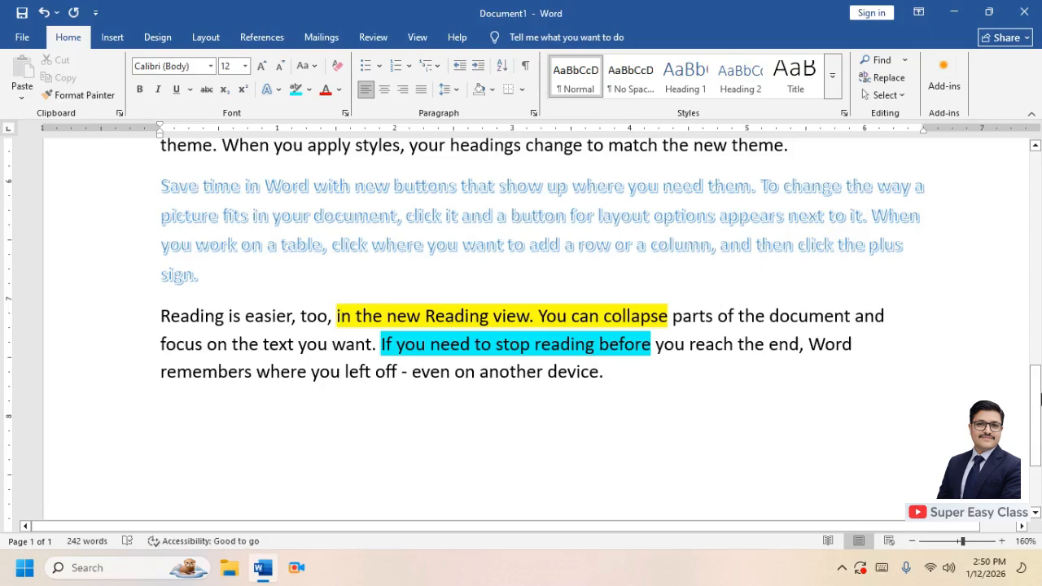
drag(1038, 407, 1039, 250)
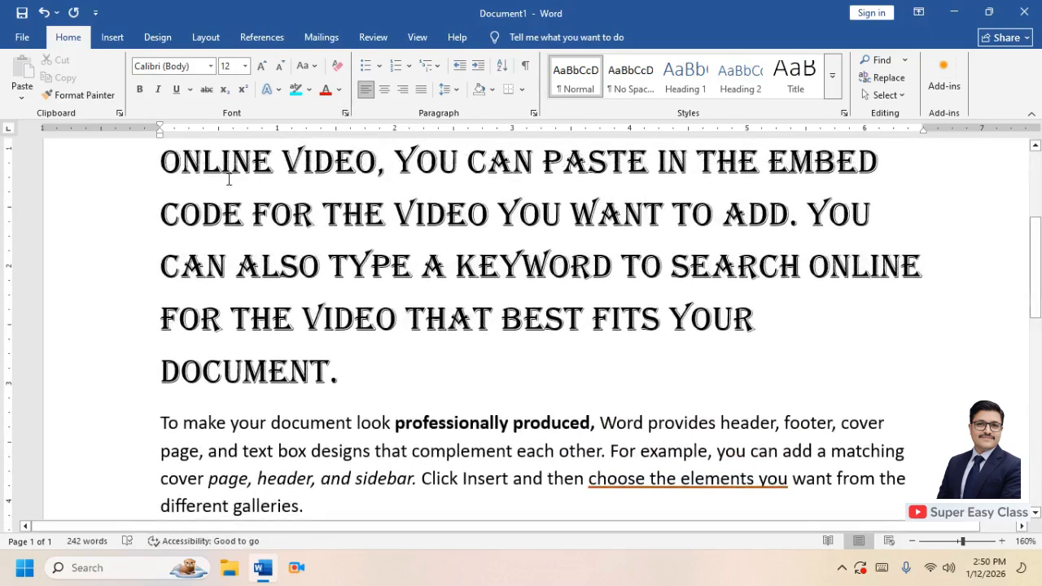
drag(163, 161, 373, 383)
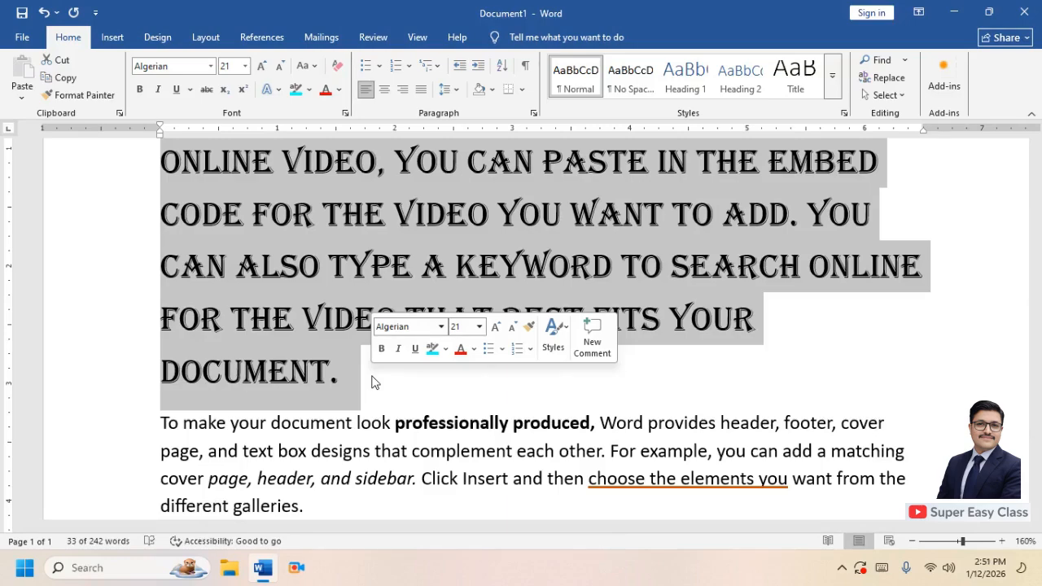
scroll(372, 374, down, 2)
click(515, 314)
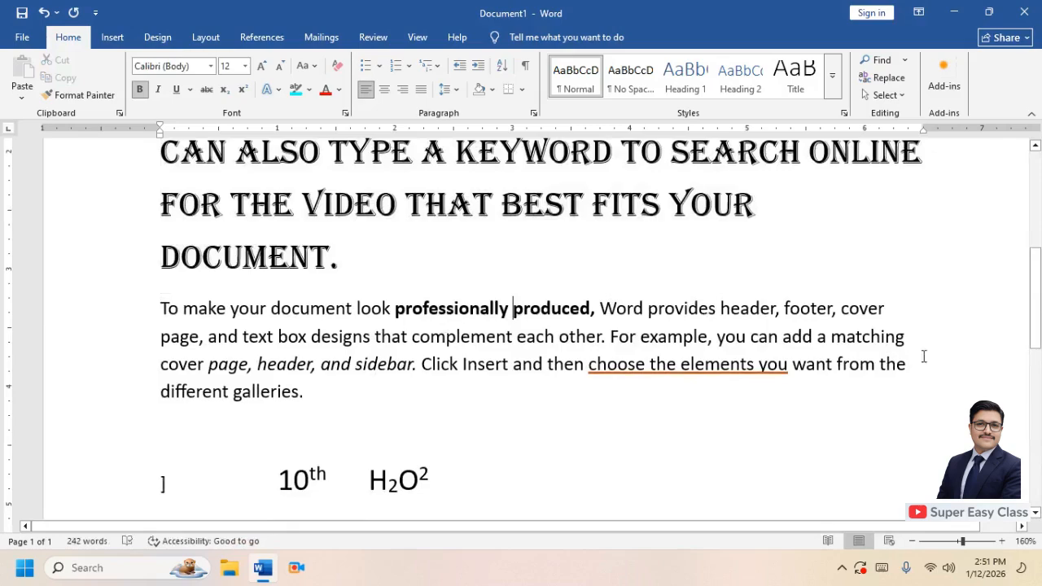
Color the Algerian paragraph about video text a dark shade of the orange accent color
drag(1037, 322, 1040, 257)
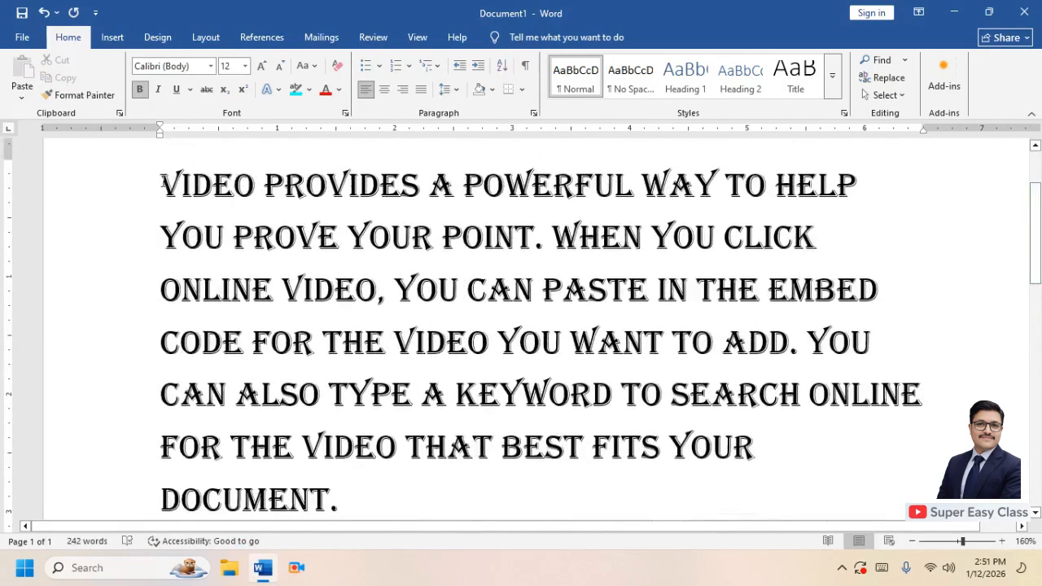
drag(161, 186, 763, 453)
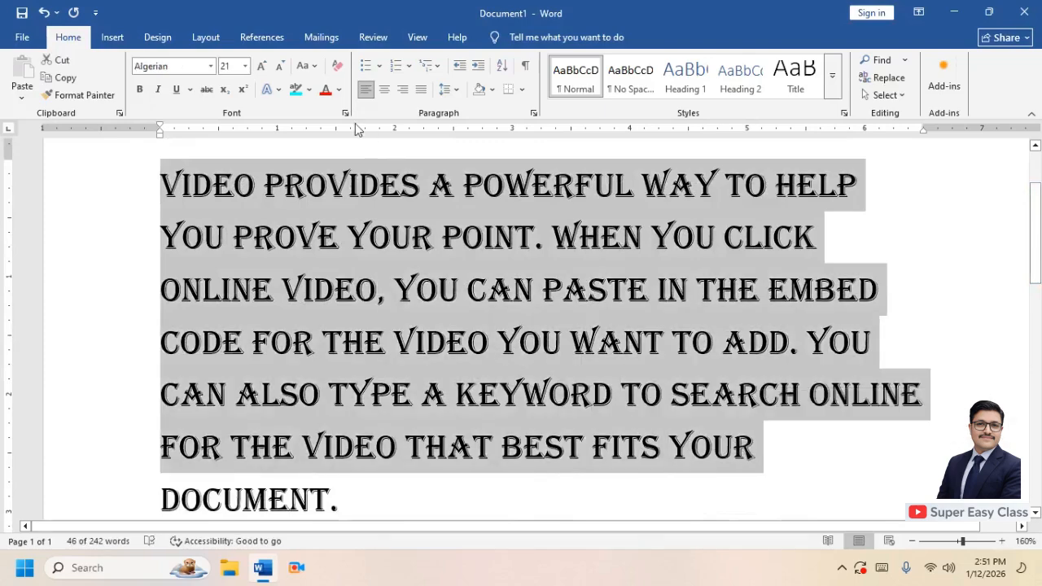
click(339, 90)
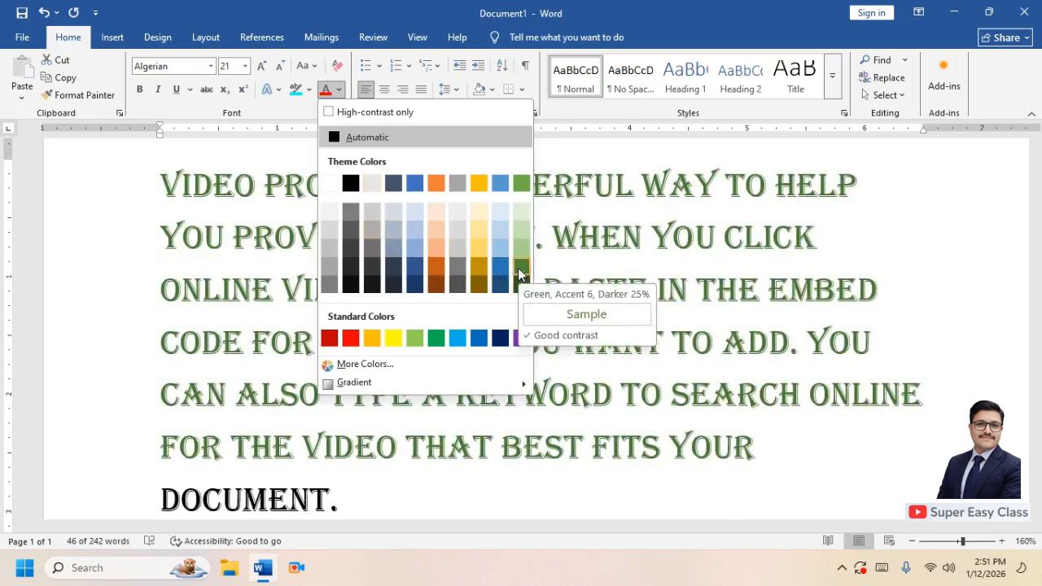
click(439, 274)
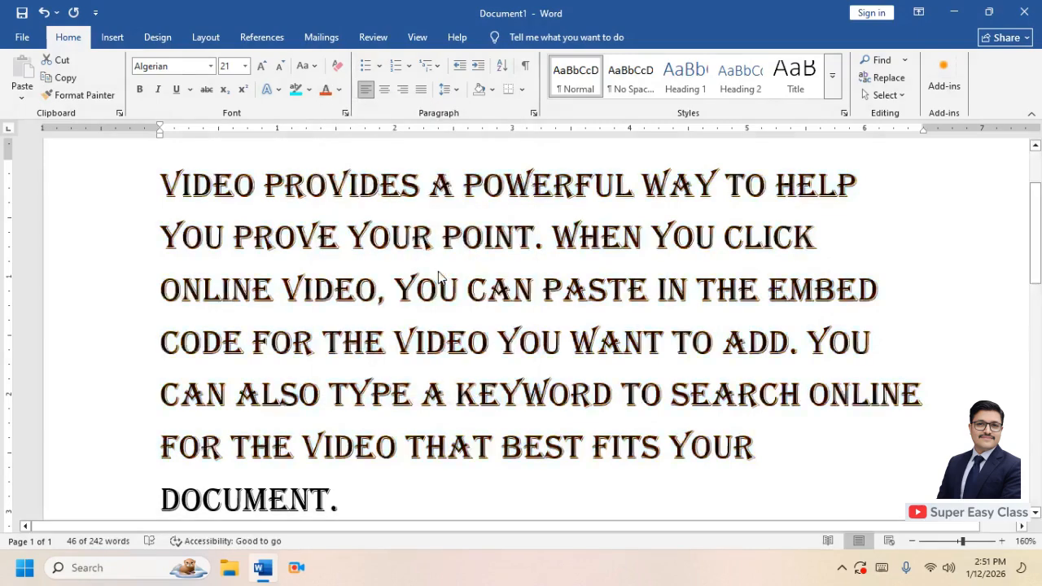
click(399, 285)
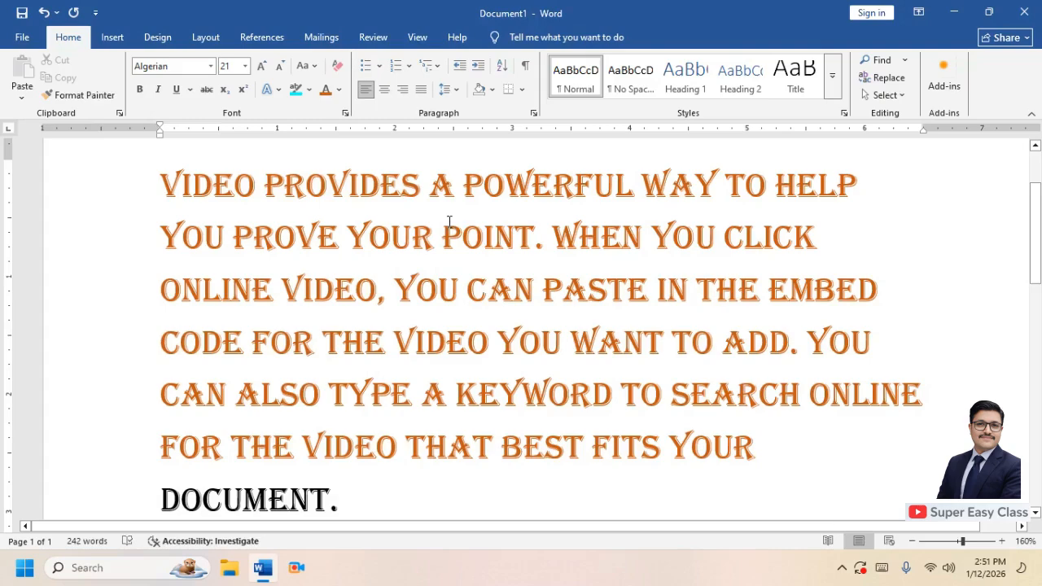
Apply sentence case and lowercase to the "To make your document look" paragraph
drag(1040, 253, 1039, 314)
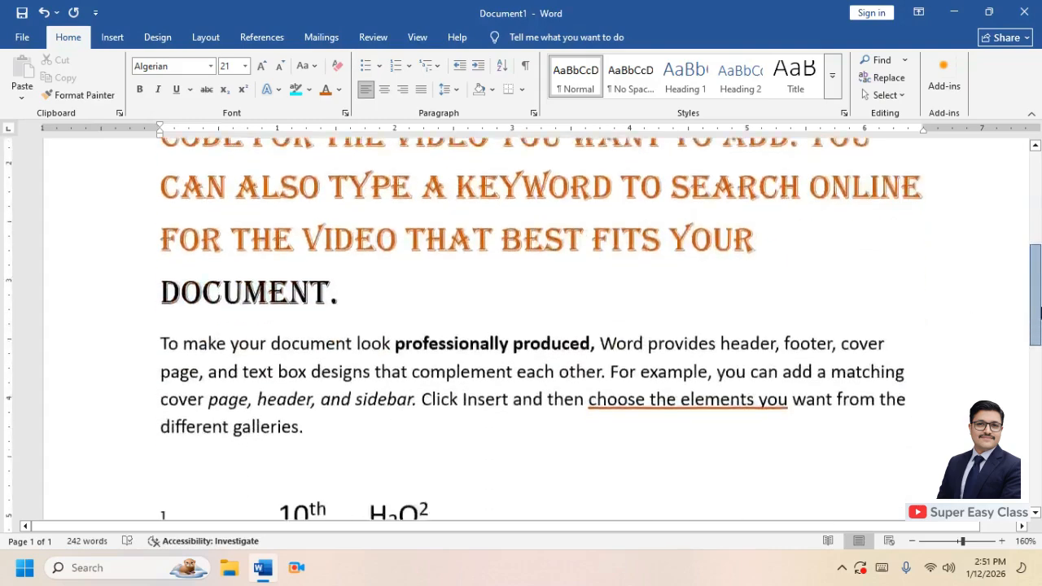
scroll(478, 318, down, 3)
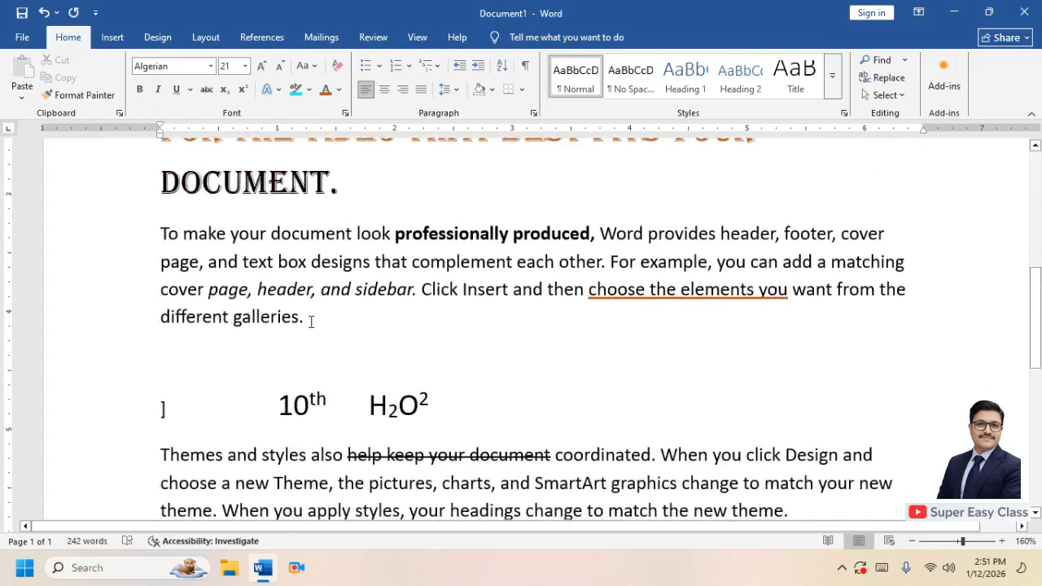
drag(311, 321, 144, 240)
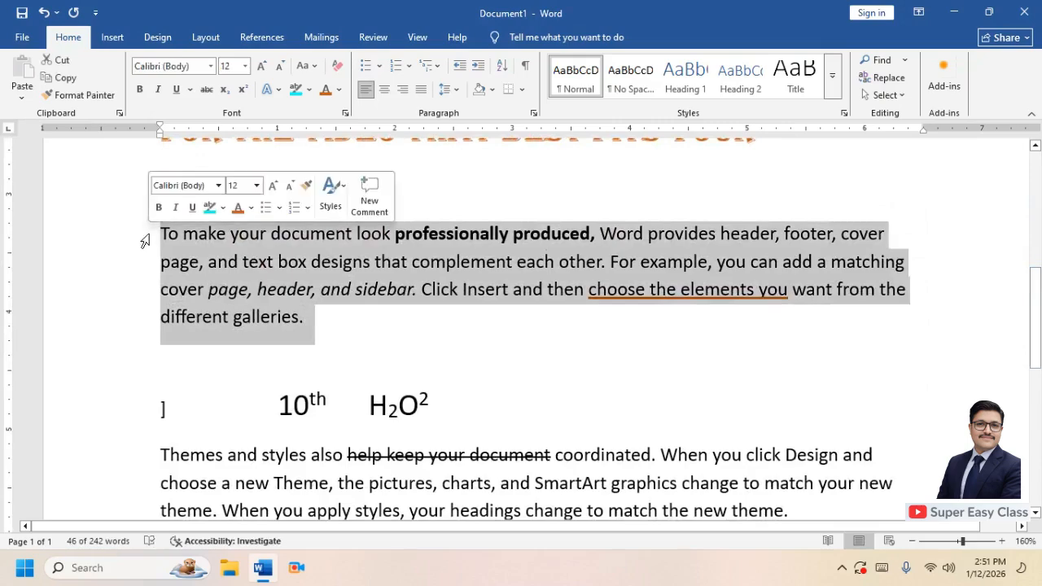
click(315, 69)
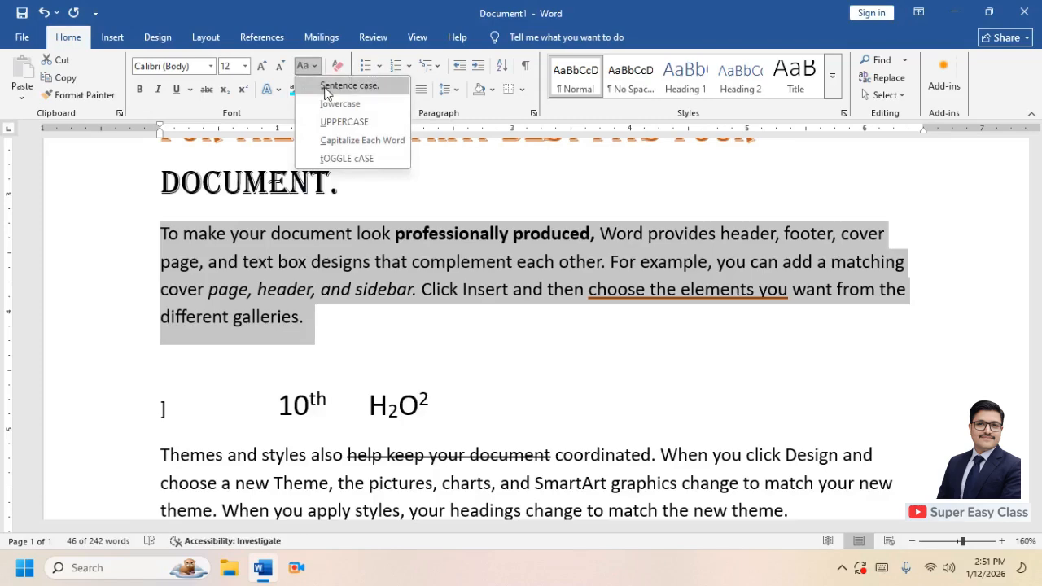
click(325, 91)
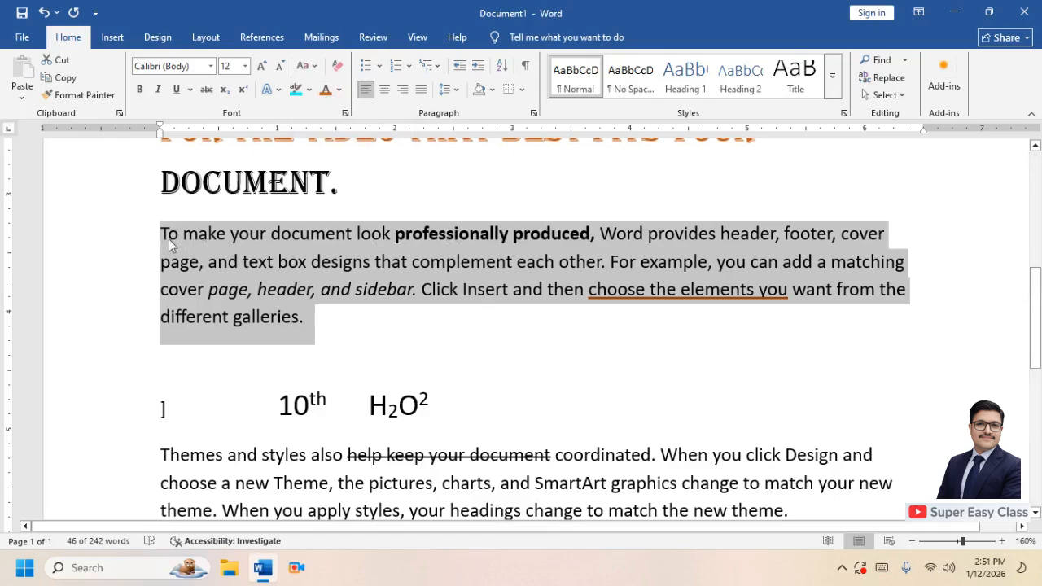
click(316, 70)
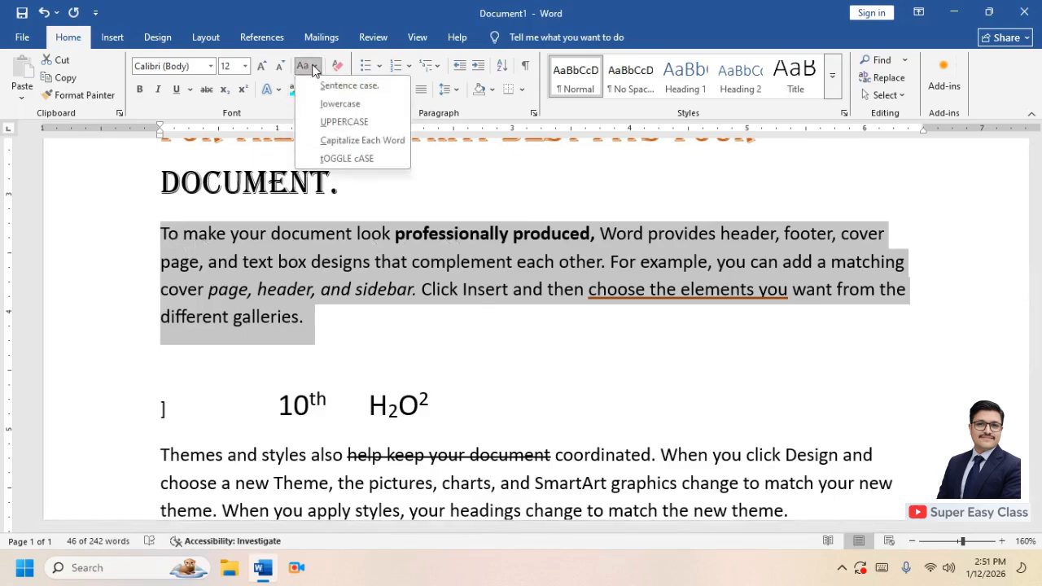
click(334, 106)
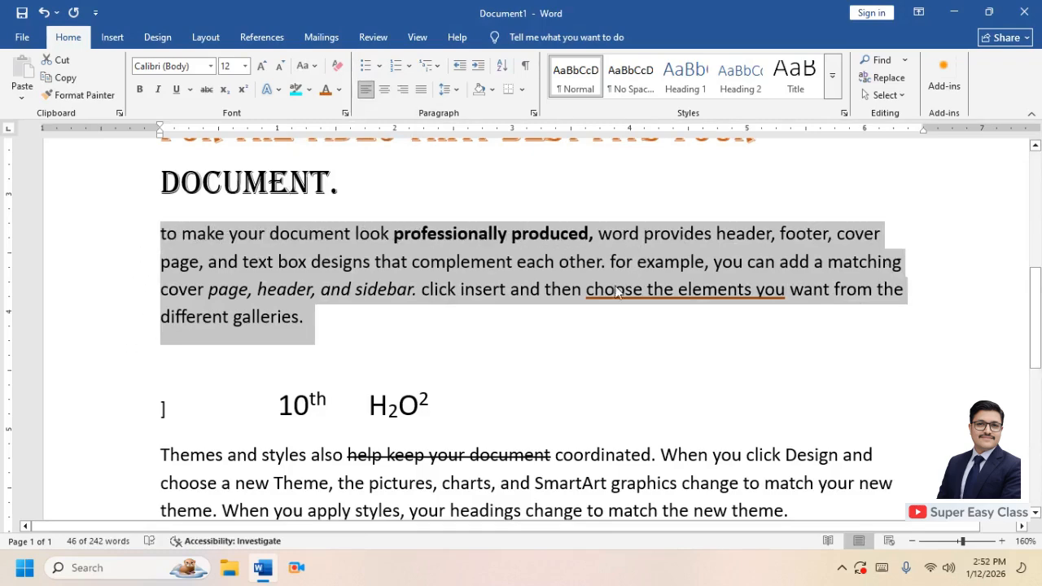
Change the same paragraph to UPPERCASE and to Capitalize Each Word
click(315, 69)
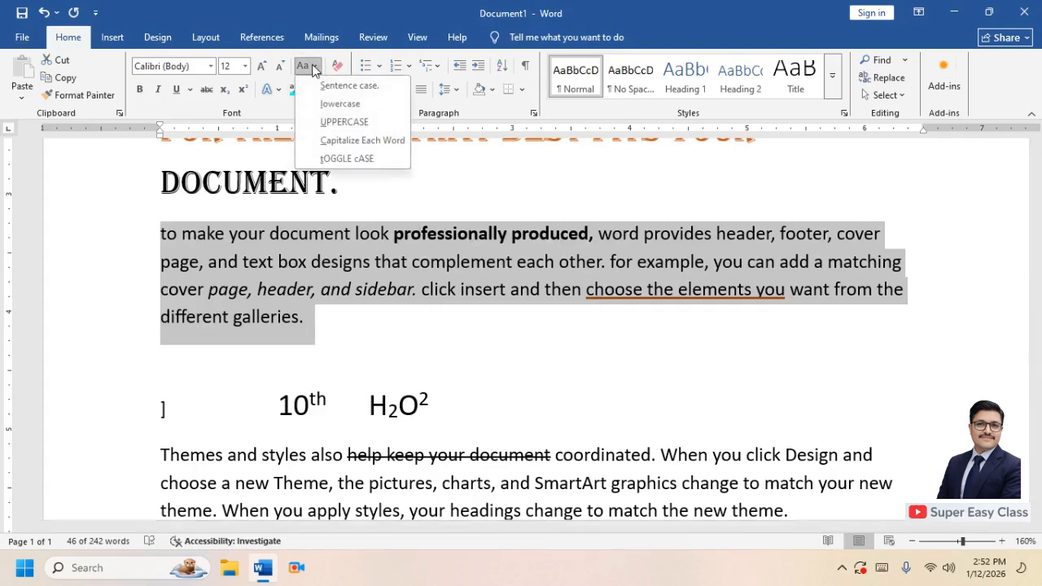
click(341, 123)
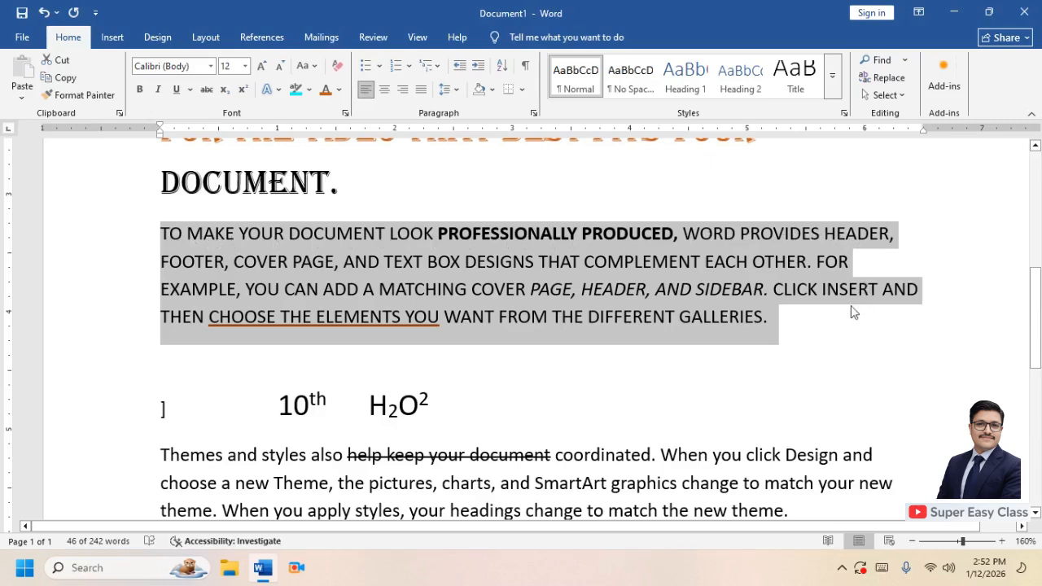
click(315, 67)
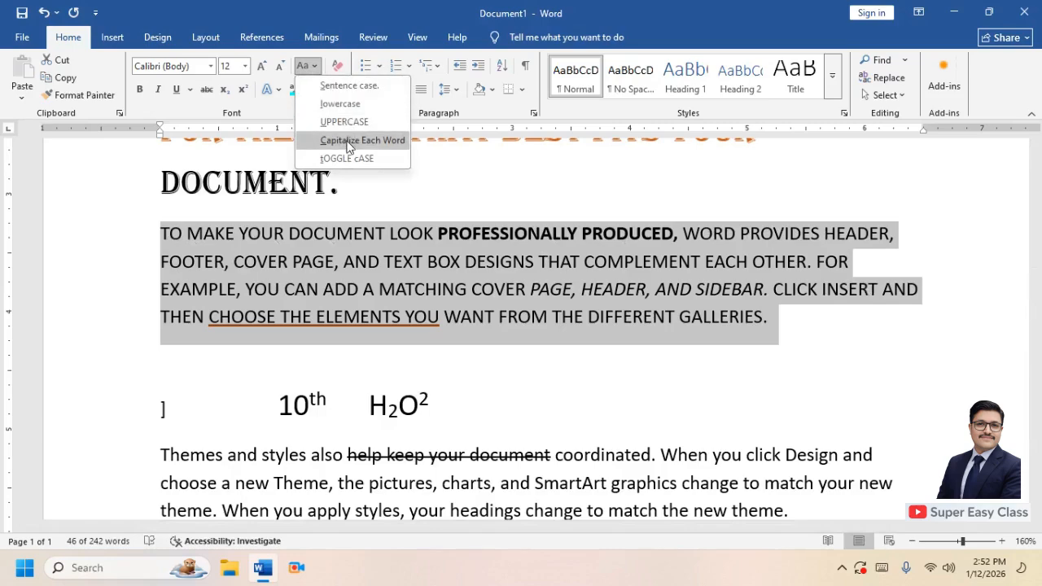
click(349, 141)
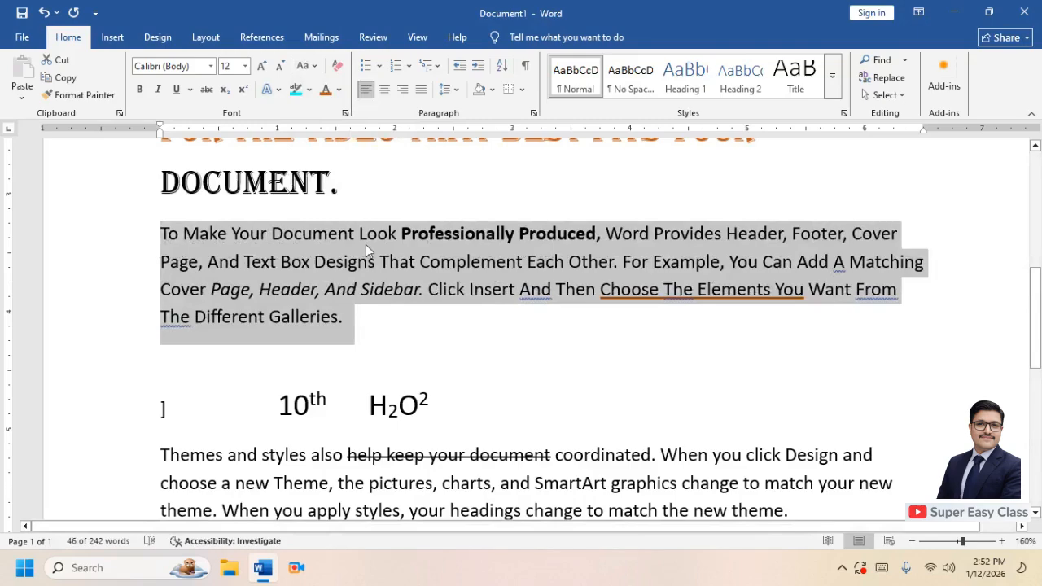
Apply tOGGLE cASE to the paragraph and restore it to Sentence case
click(309, 67)
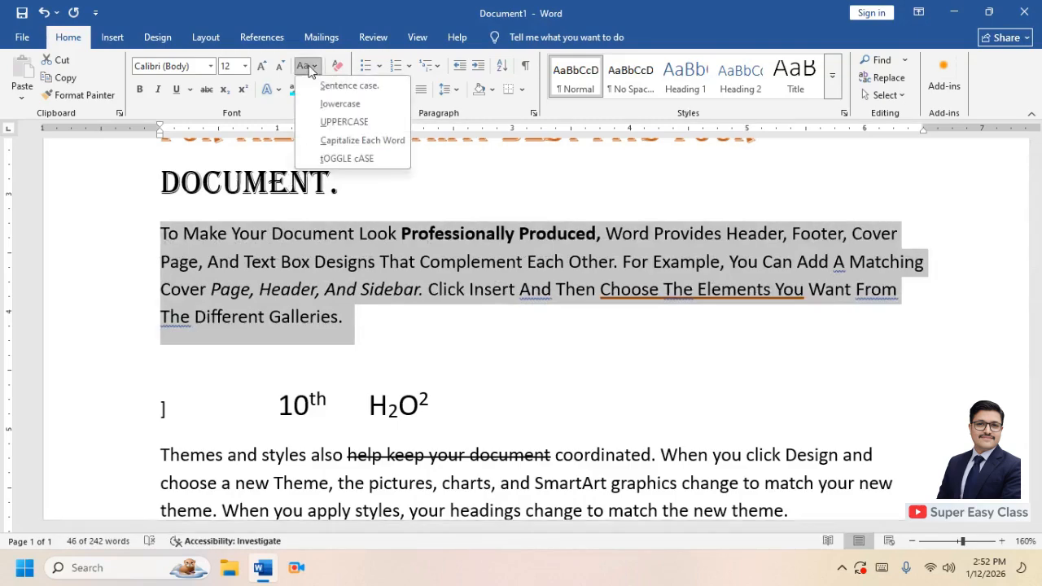
click(332, 160)
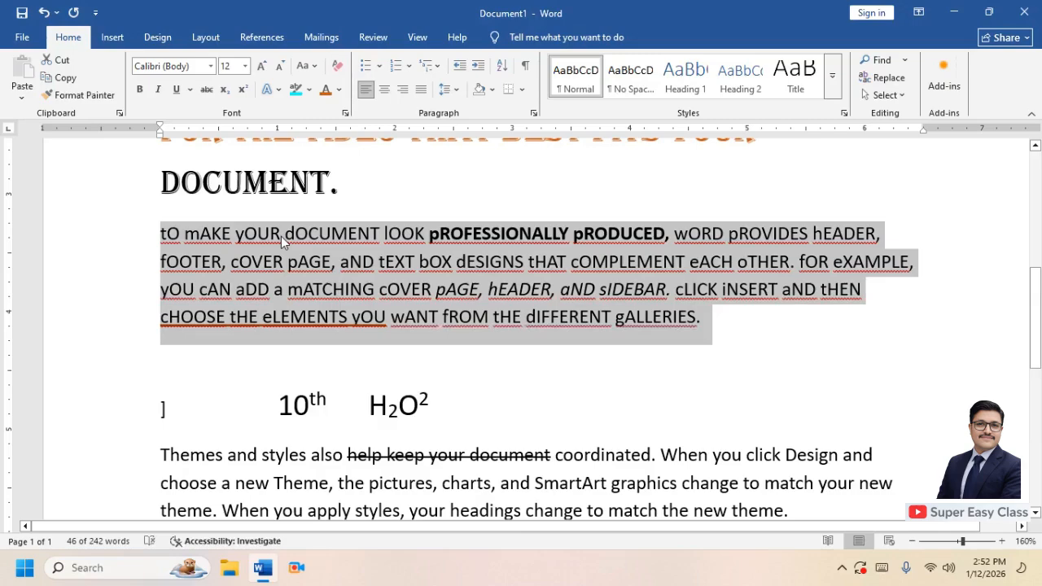
click(310, 66)
click(327, 84)
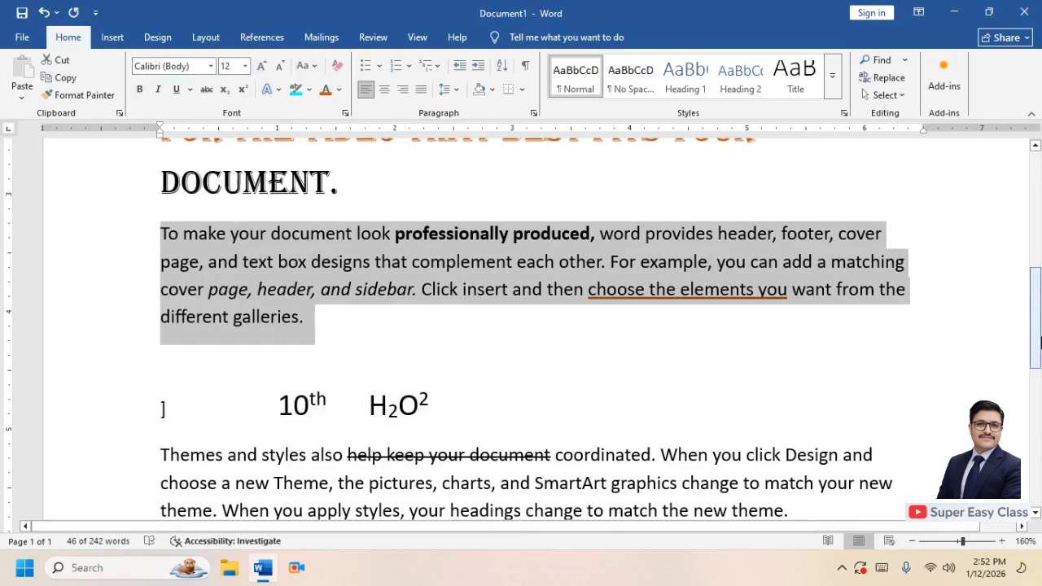
Clear all formatting from the entire document's text
scroll(650, 267, up, 5)
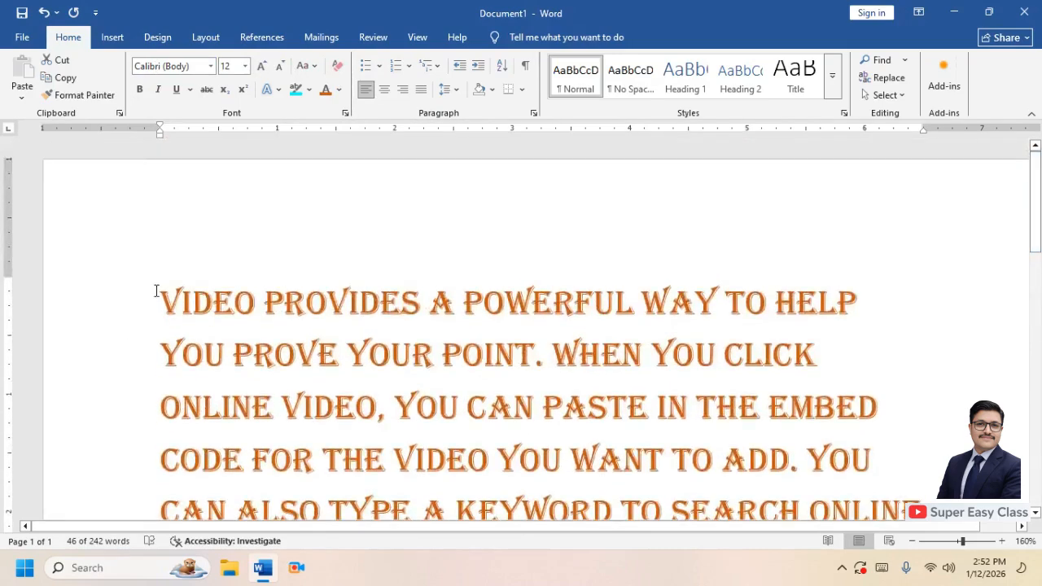
drag(158, 291, 643, 264)
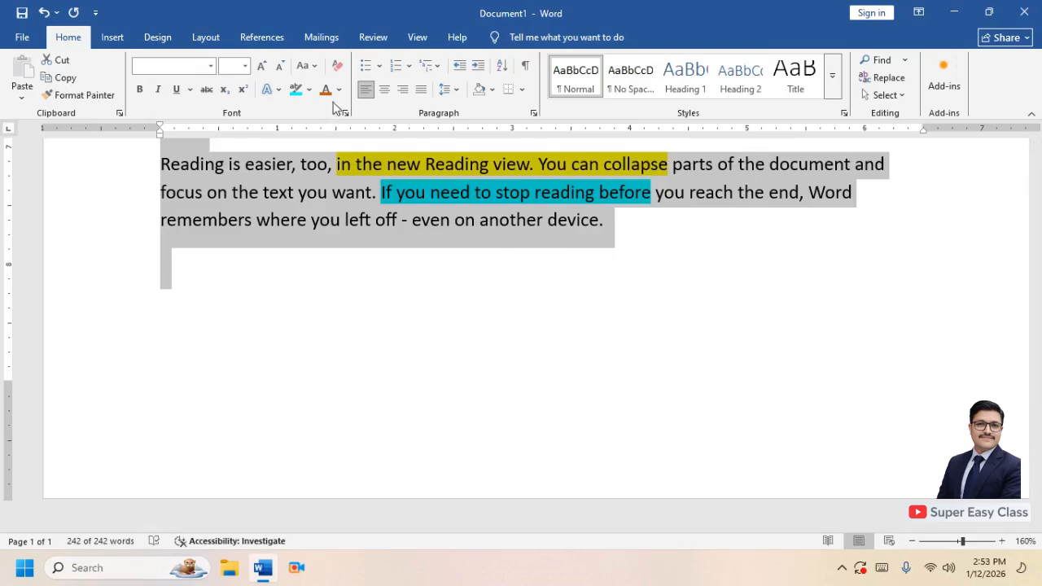
click(337, 69)
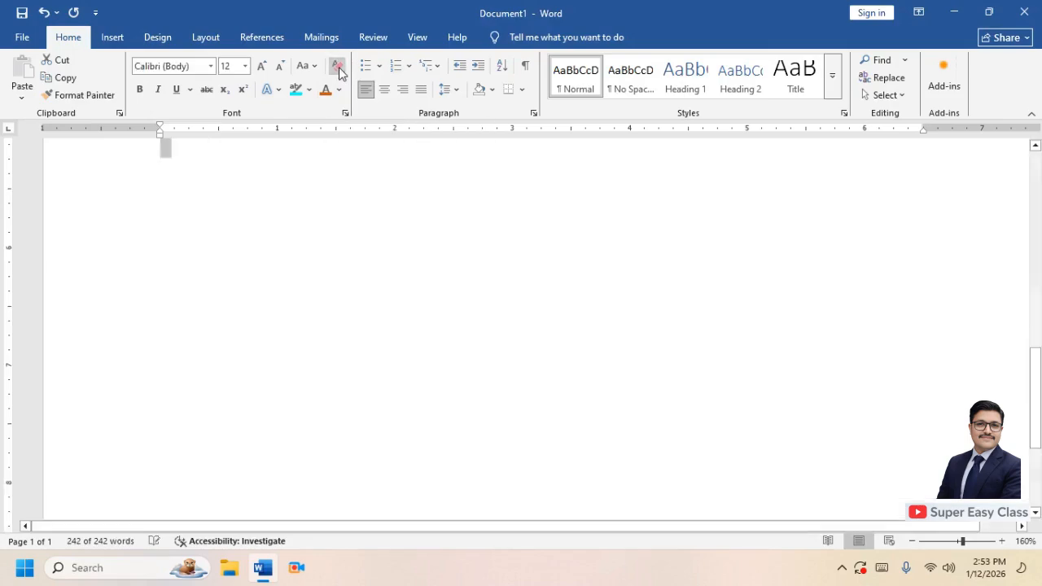
drag(1035, 377, 1035, 337)
click(618, 371)
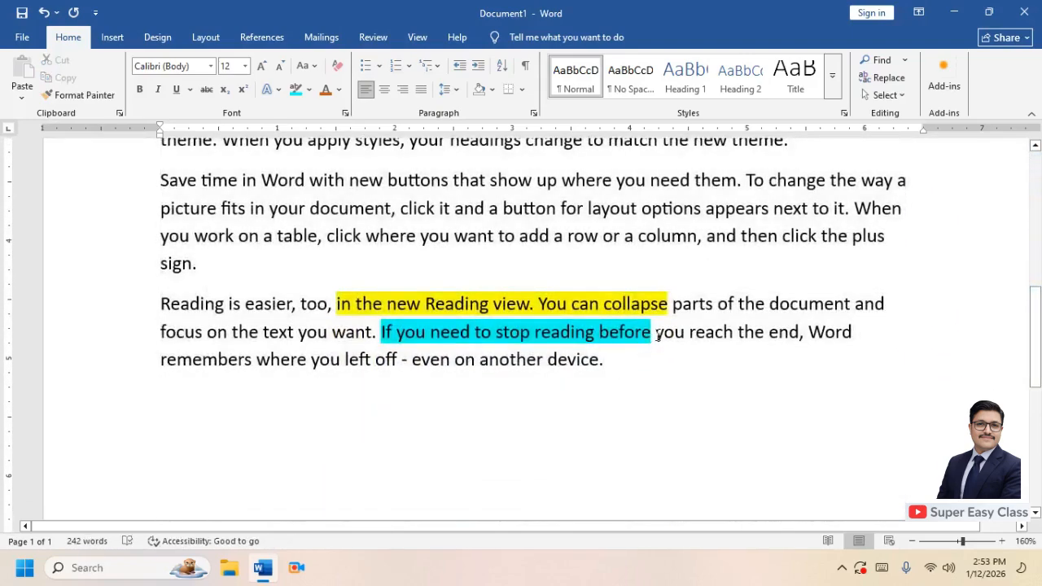
Remove the highlighting from the yellow and turquoise phrases in the last paragraph
drag(656, 336, 329, 311)
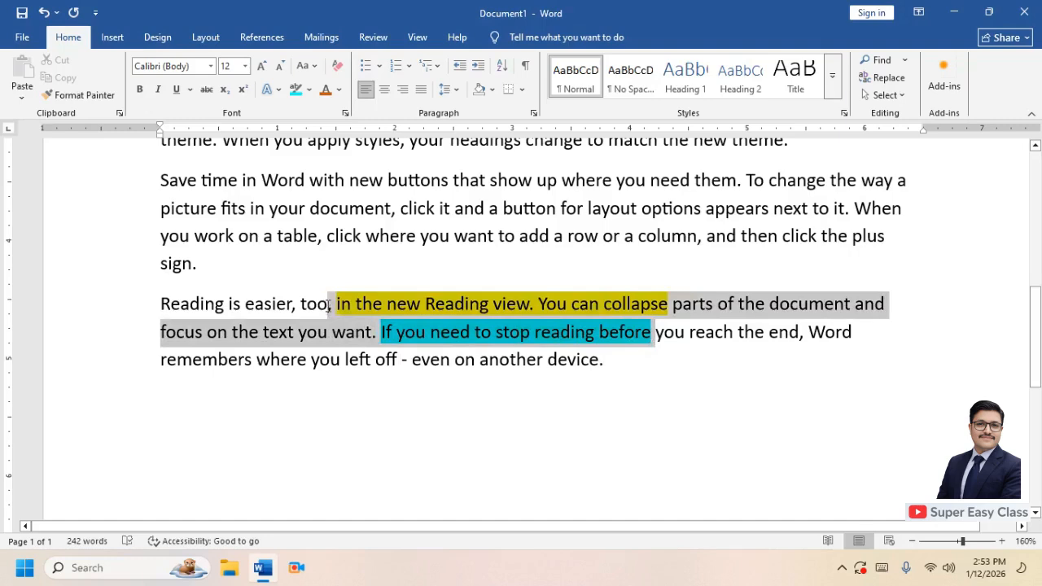
click(309, 89)
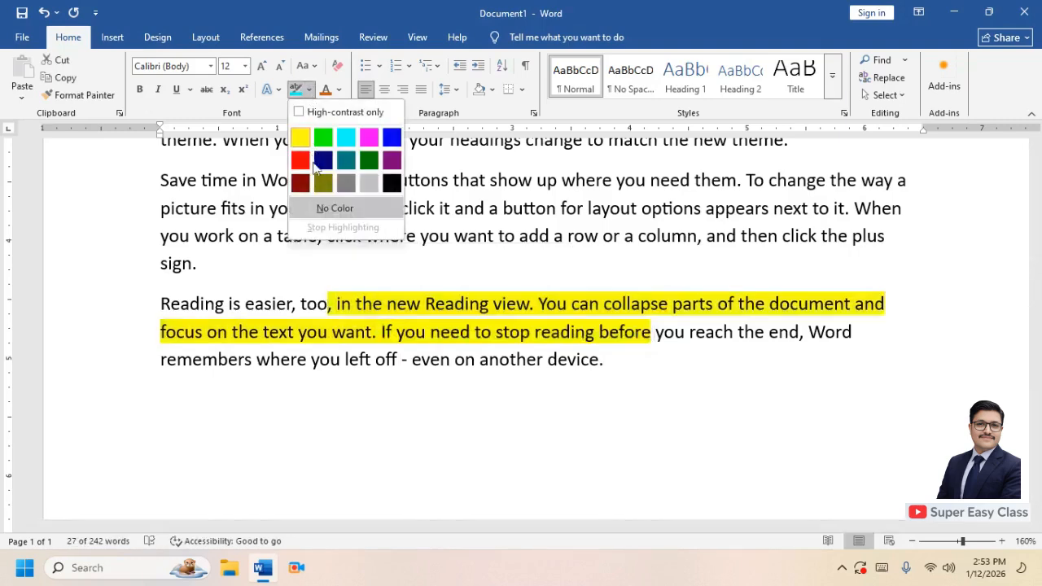
click(323, 208)
click(331, 305)
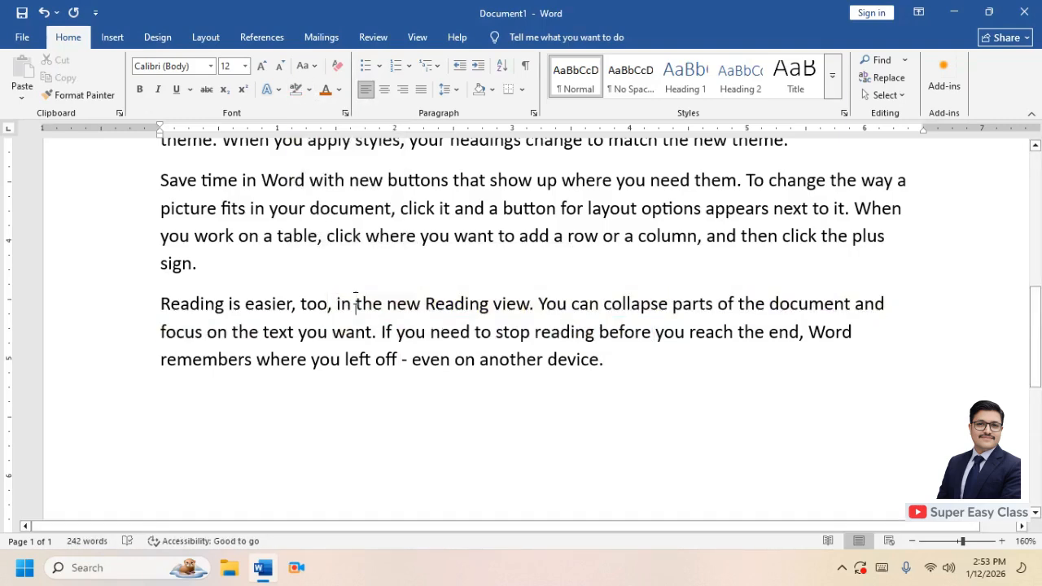